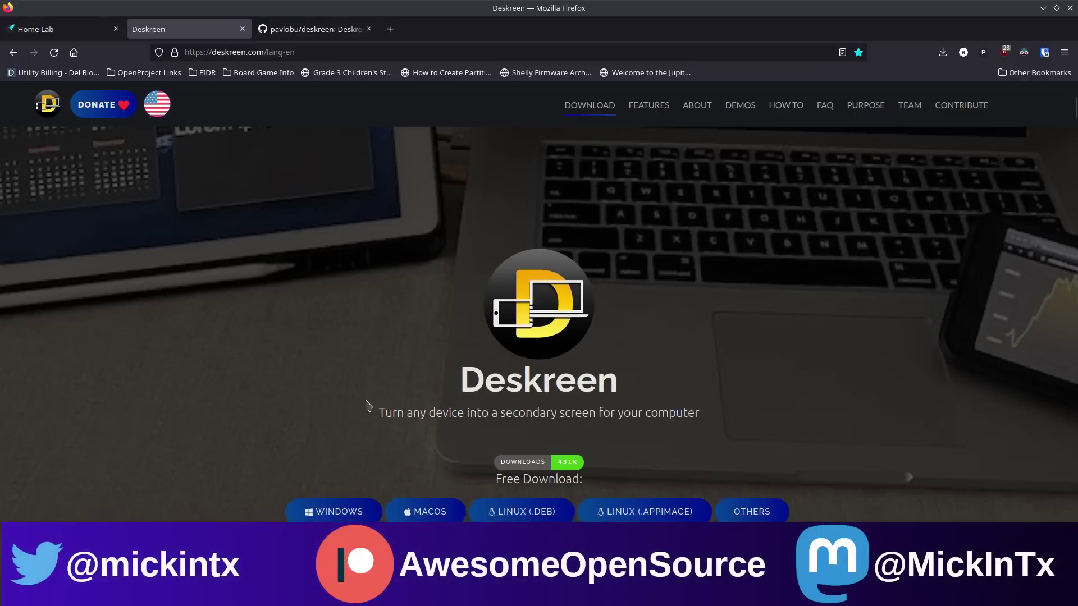
pyautogui.scroll(-5, 369, 404)
pyautogui.scroll(-4, 371, 406)
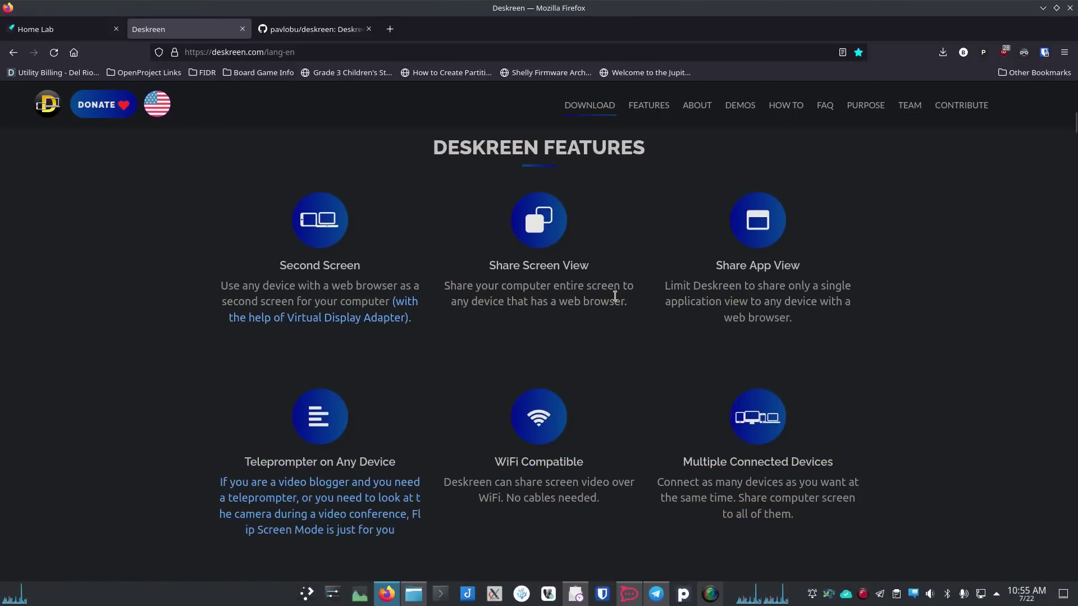
pyautogui.scroll(-2, 475, 382)
pyautogui.scroll(-6, 475, 382)
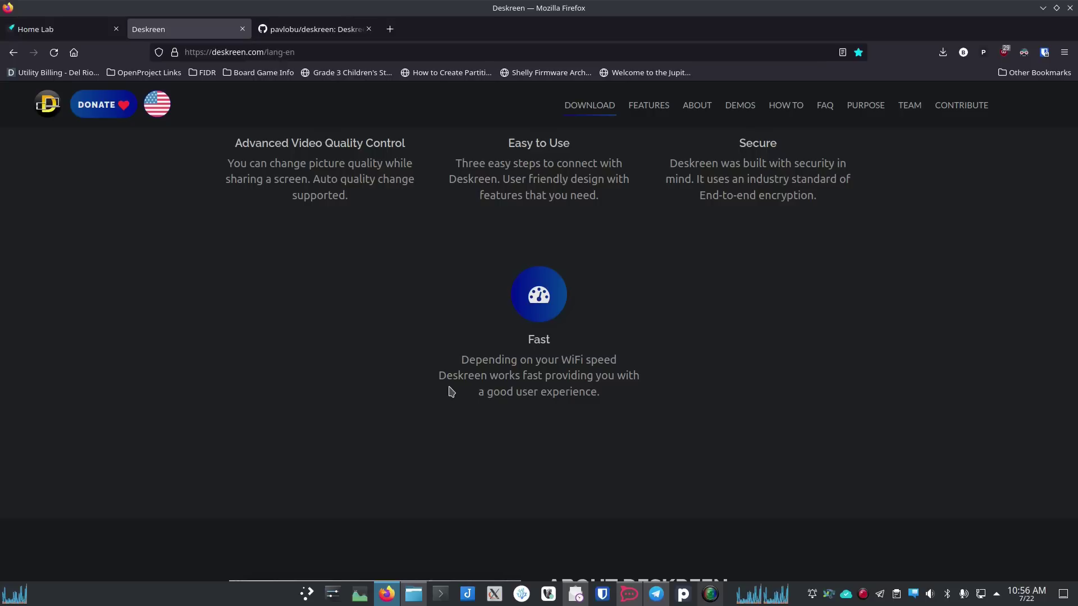
pyautogui.scroll(-5, 451, 392)
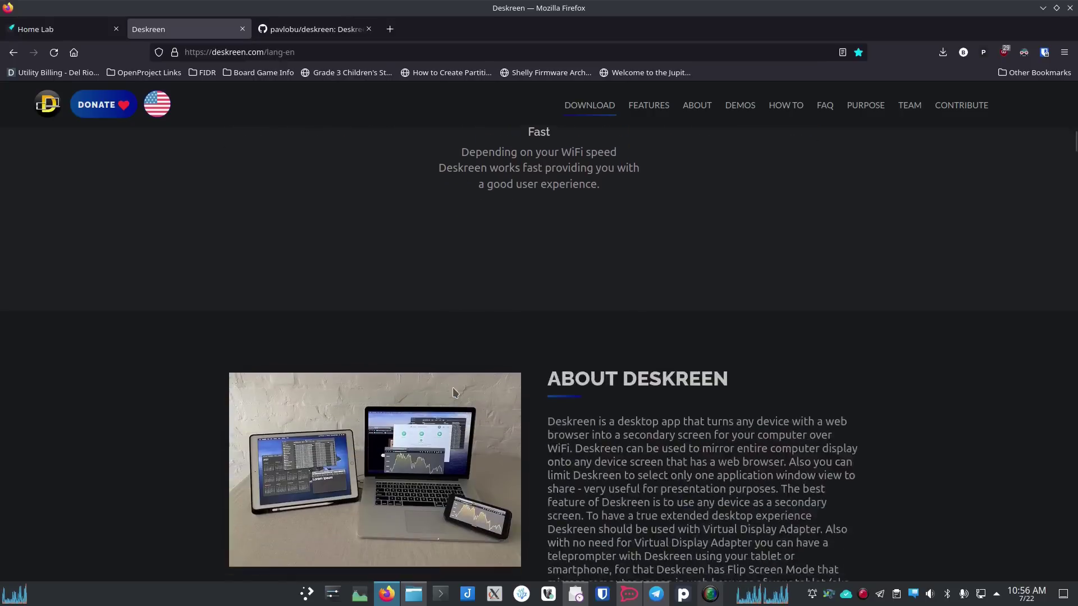
pyautogui.scroll(-2, 451, 391)
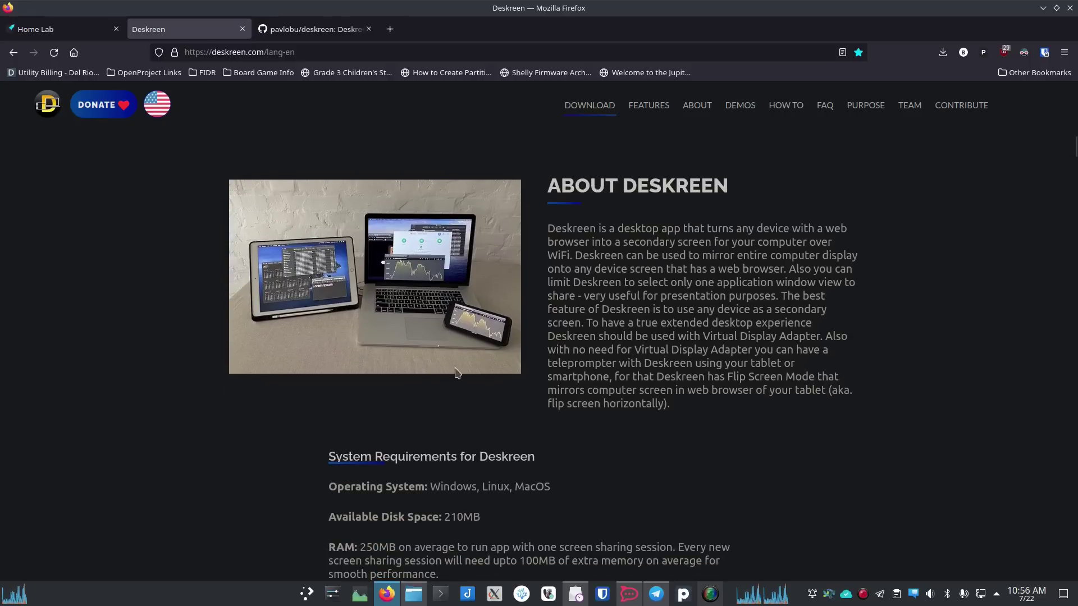
pyautogui.scroll(-2, 462, 374)
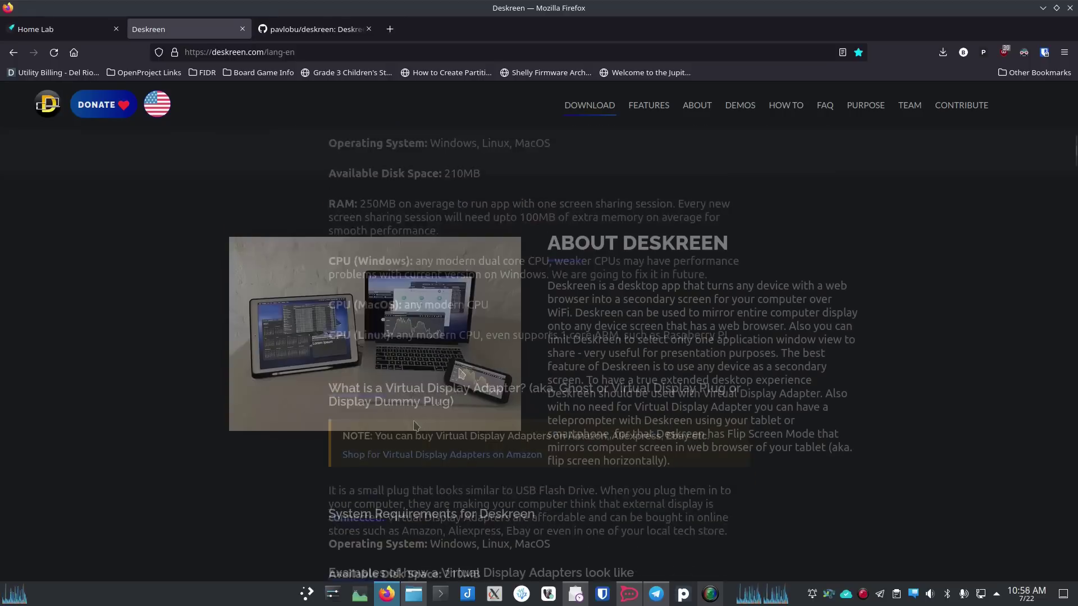
pyautogui.scroll(5, 418, 416)
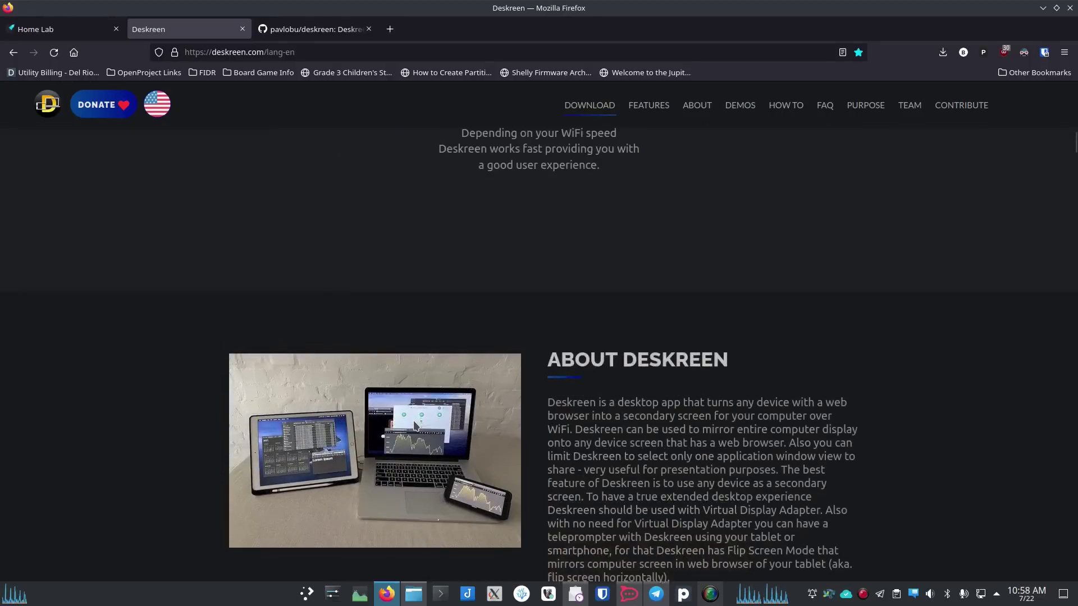
pyautogui.scroll(1, 419, 416)
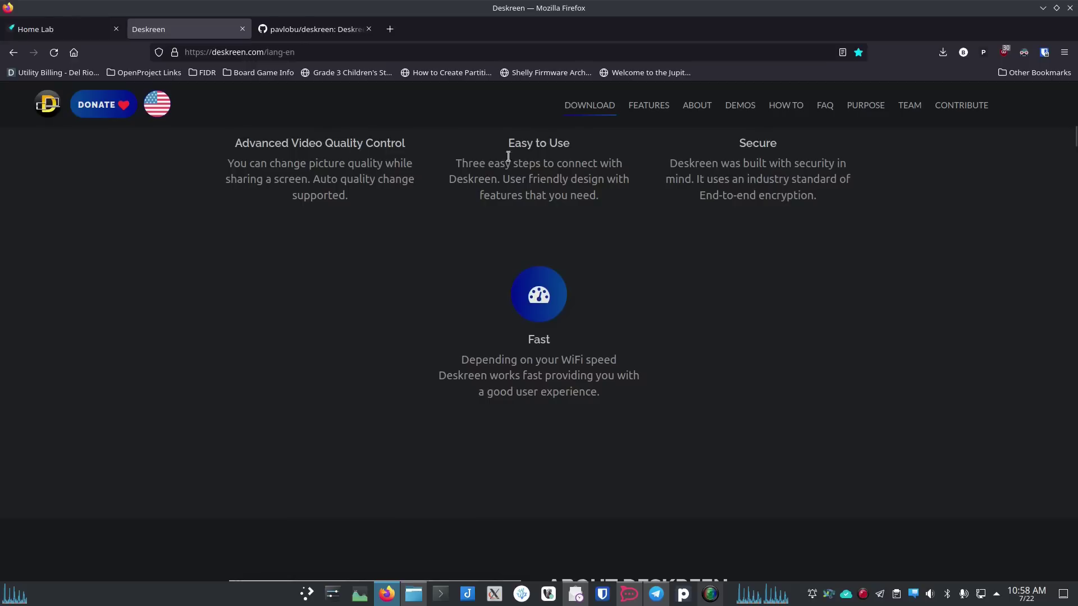
pyautogui.click(593, 109)
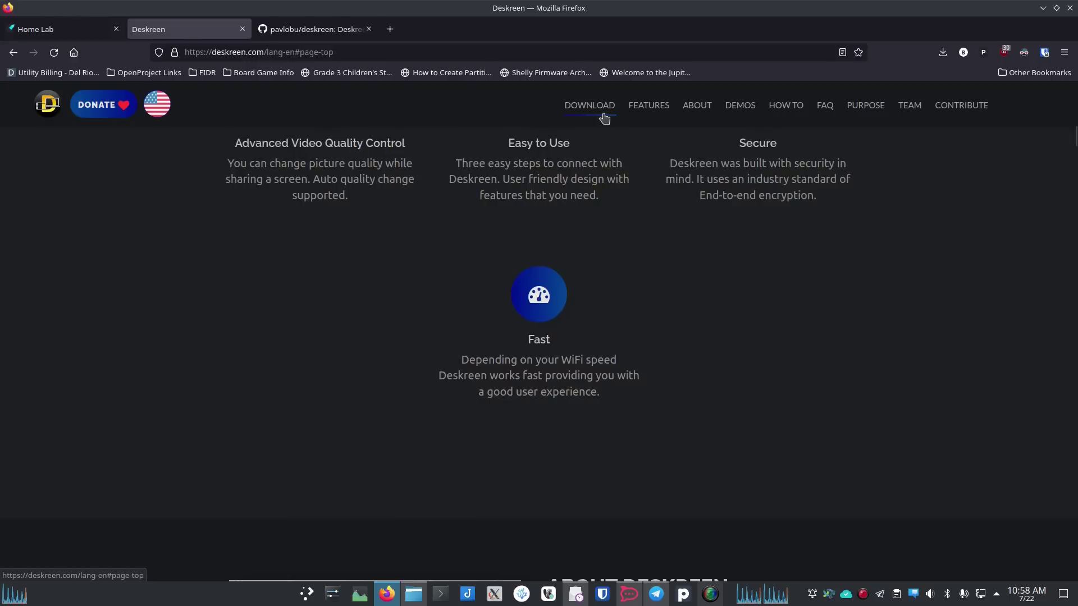
pyautogui.scroll(-10, 466, 323)
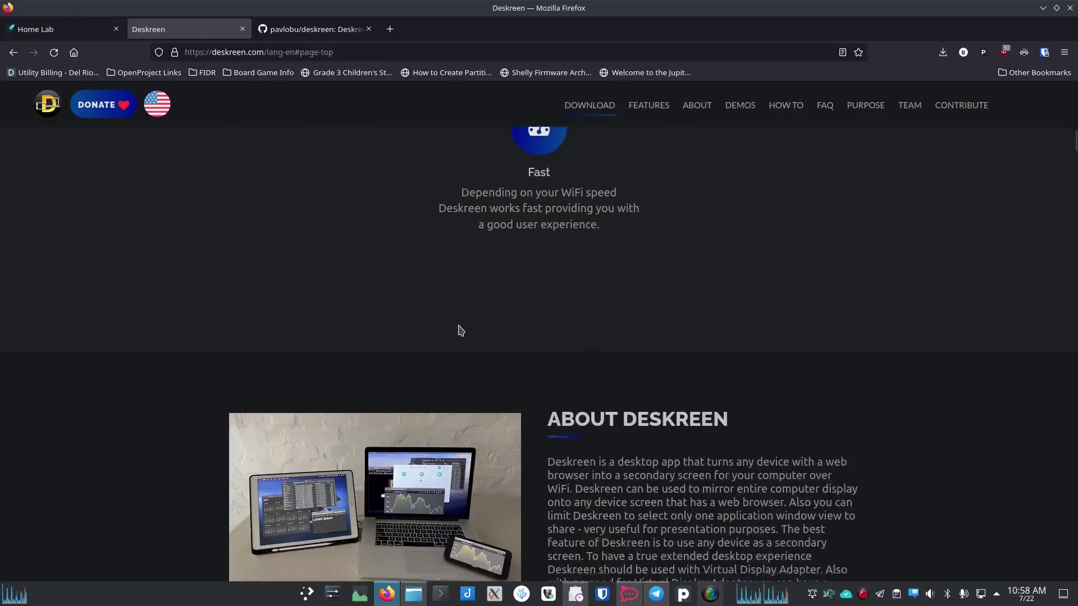
pyautogui.scroll(-15, 459, 321)
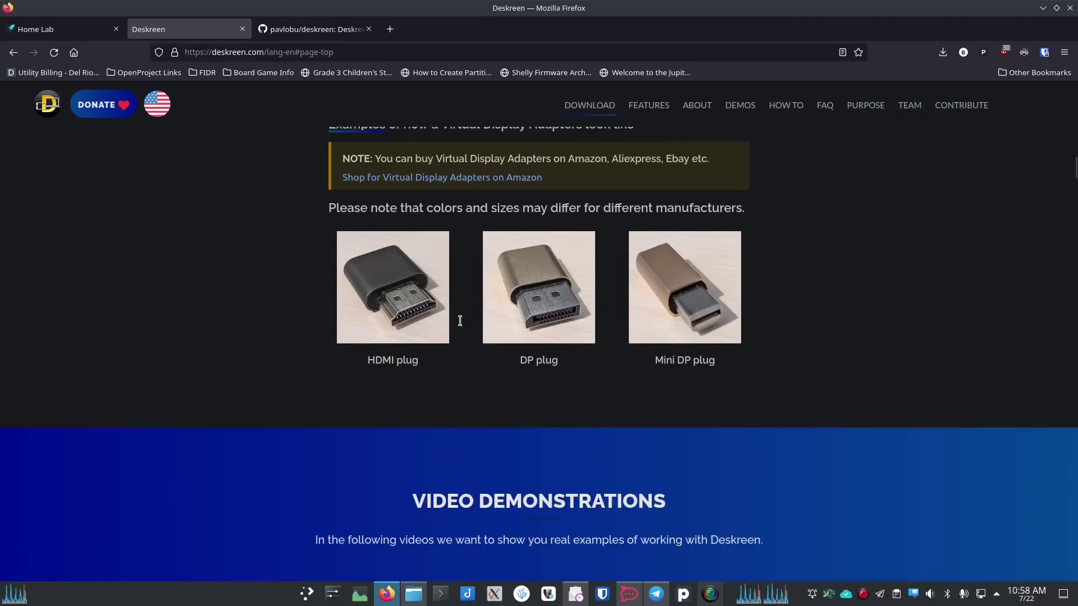
pyautogui.scroll(-10, 462, 324)
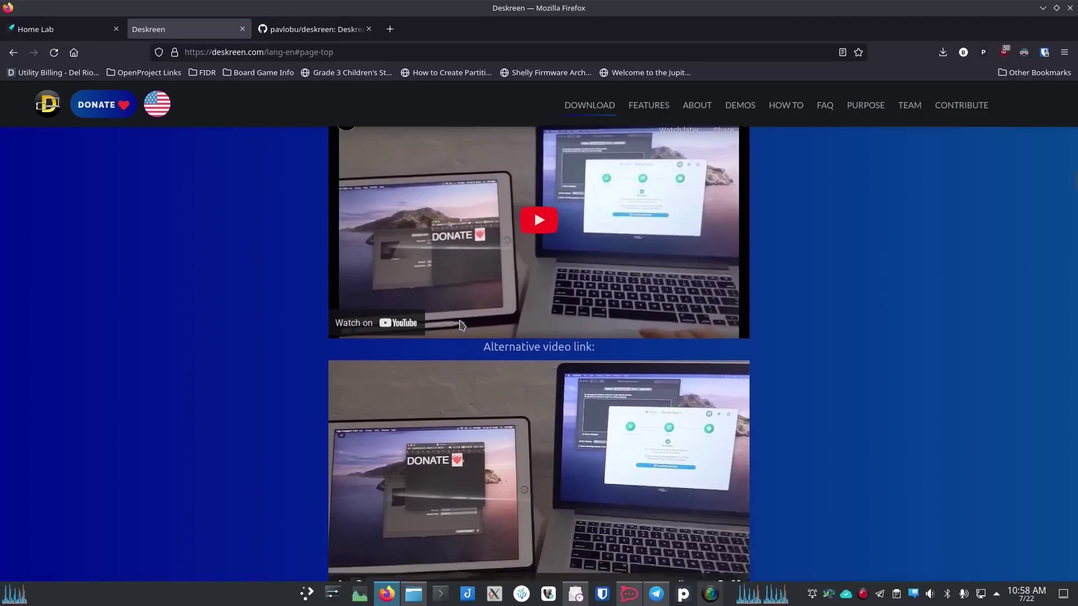
pyautogui.scroll(-4, 462, 324)
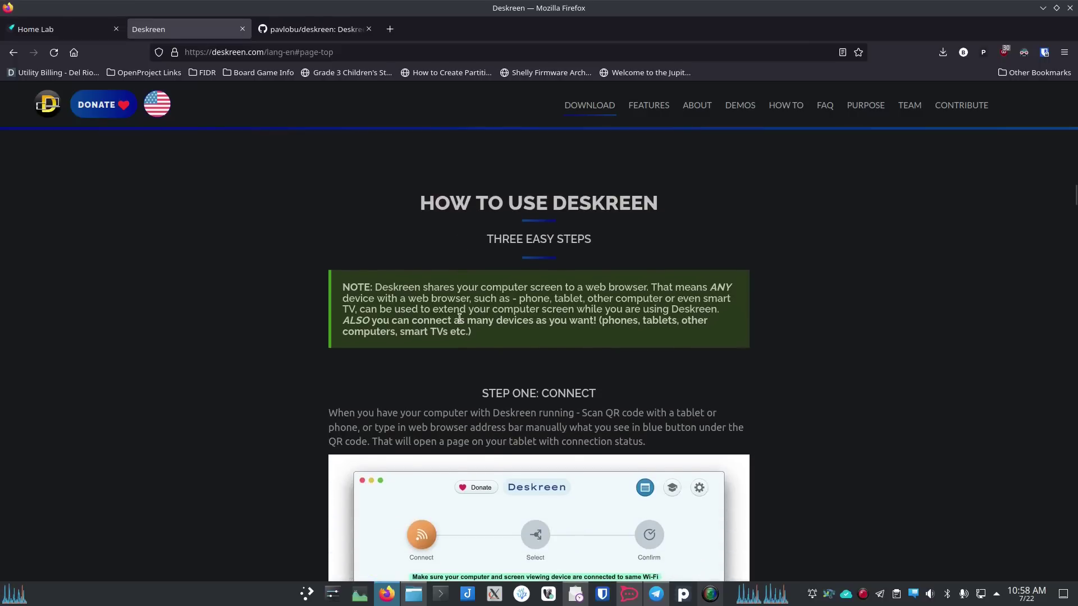
pyautogui.scroll(-8, 460, 318)
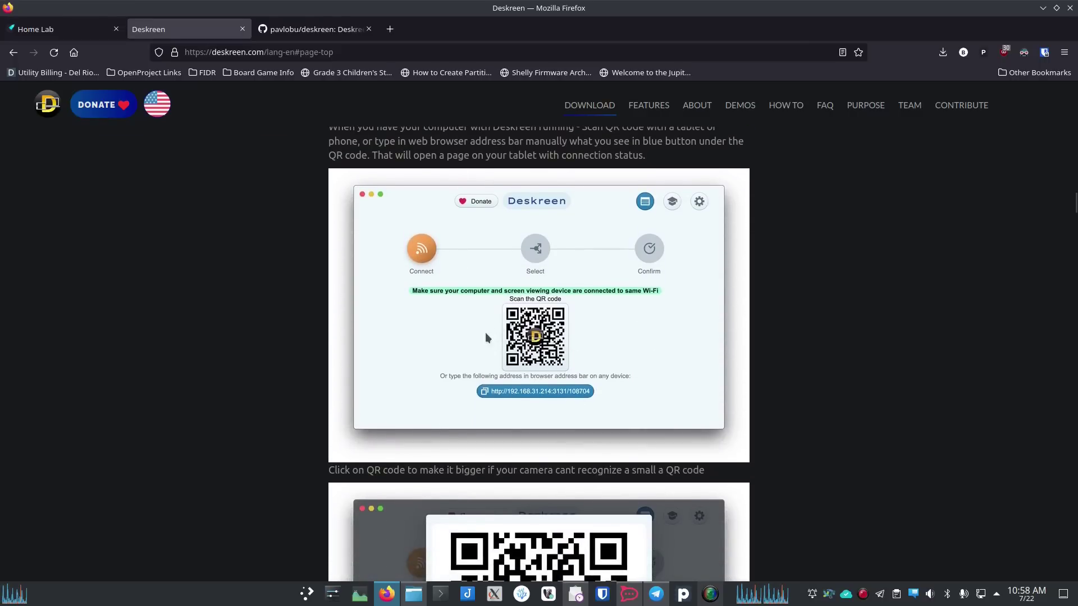
pyautogui.scroll(-3, 477, 337)
pyautogui.scroll(-5, 471, 342)
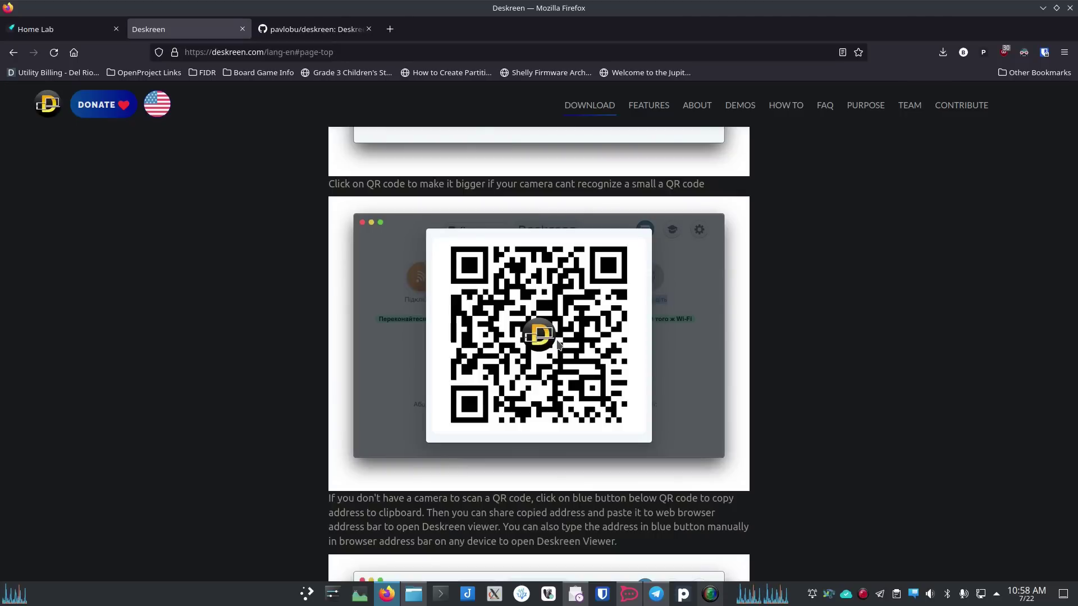
pyautogui.scroll(-4, 553, 343)
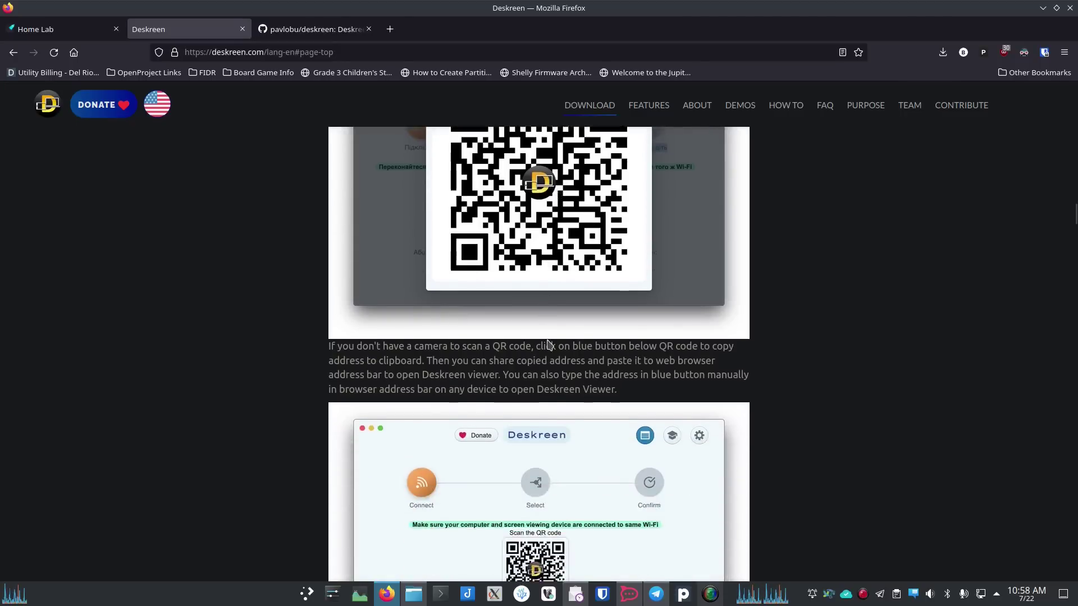
pyautogui.scroll(-4, 547, 343)
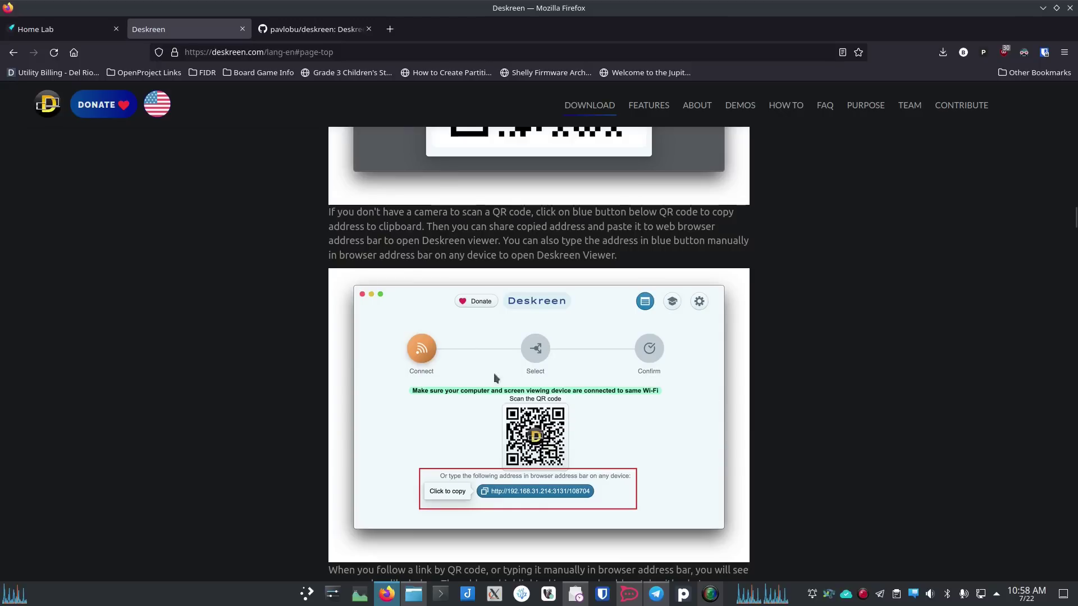
pyautogui.scroll(-13, 496, 378)
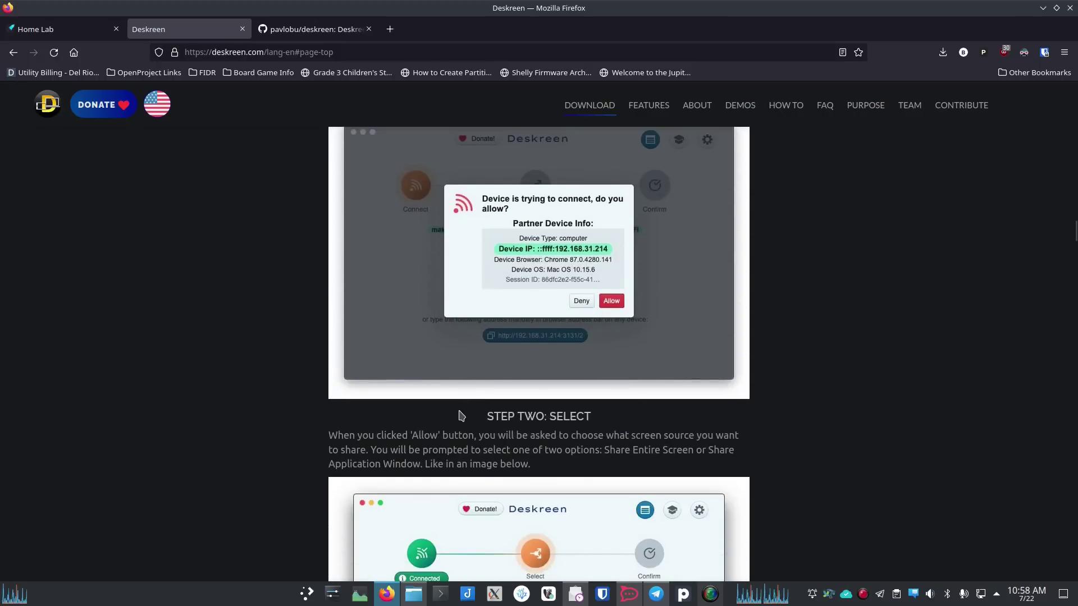
pyautogui.scroll(-7, 461, 416)
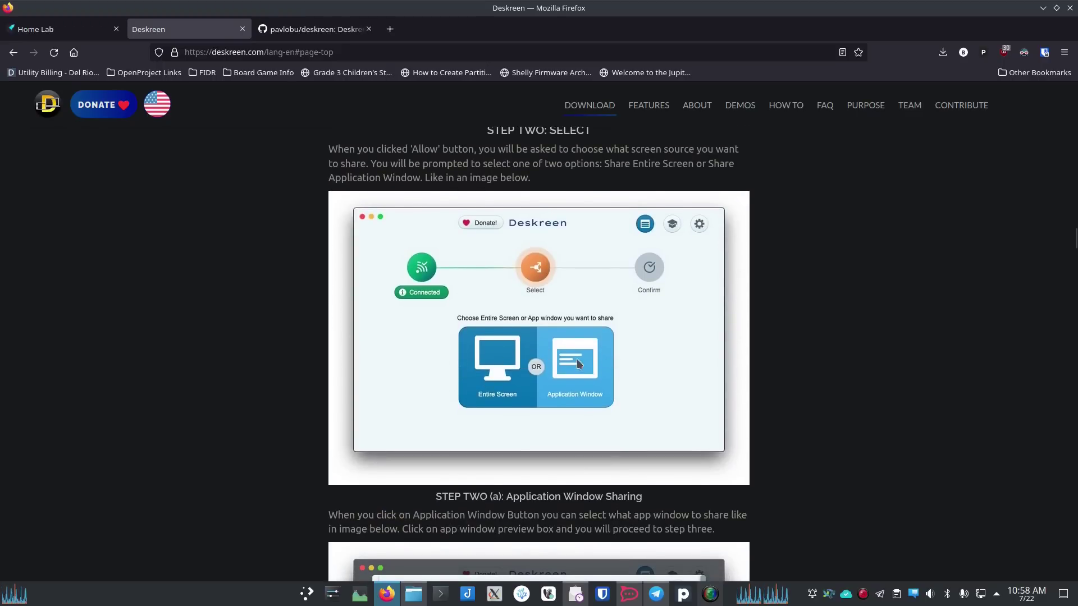
pyautogui.scroll(-10, 578, 359)
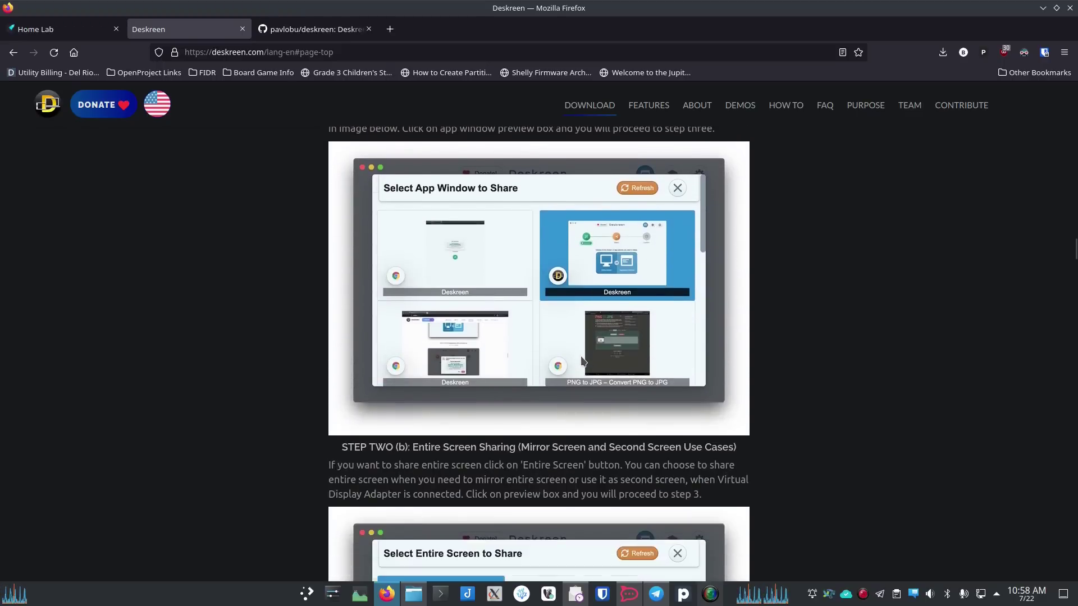
pyautogui.scroll(-14, 546, 358)
pyautogui.scroll(-20, 542, 361)
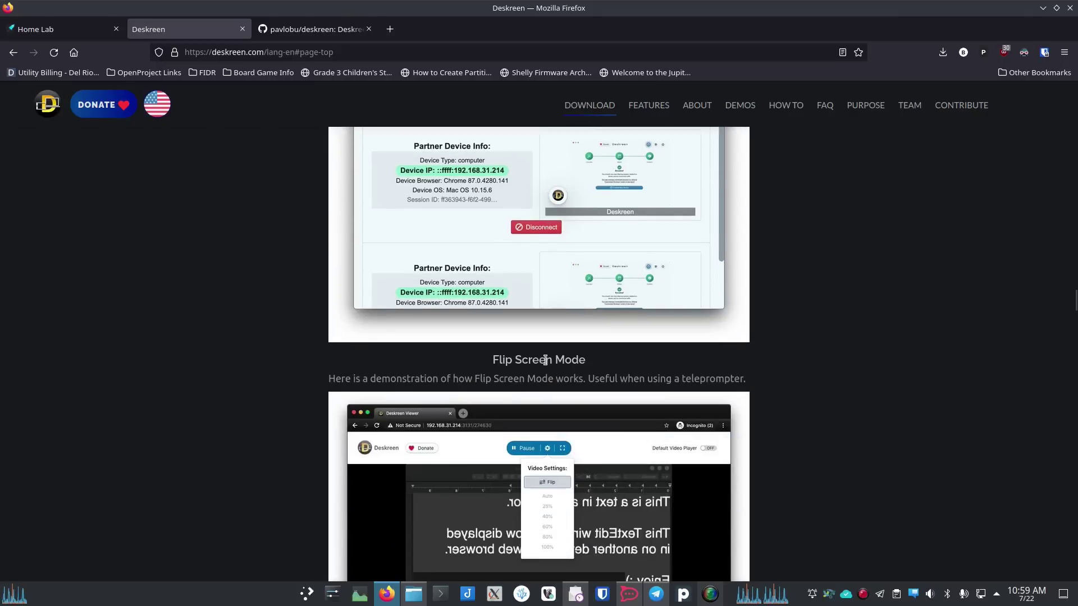
pyautogui.scroll(-20, 545, 359)
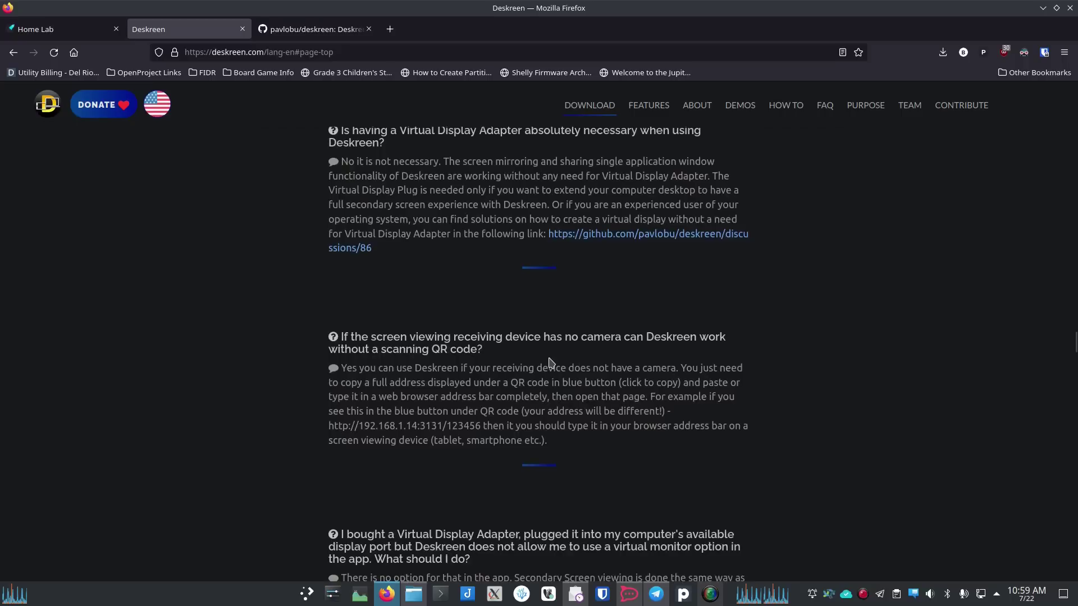
pyautogui.scroll(-20, 551, 362)
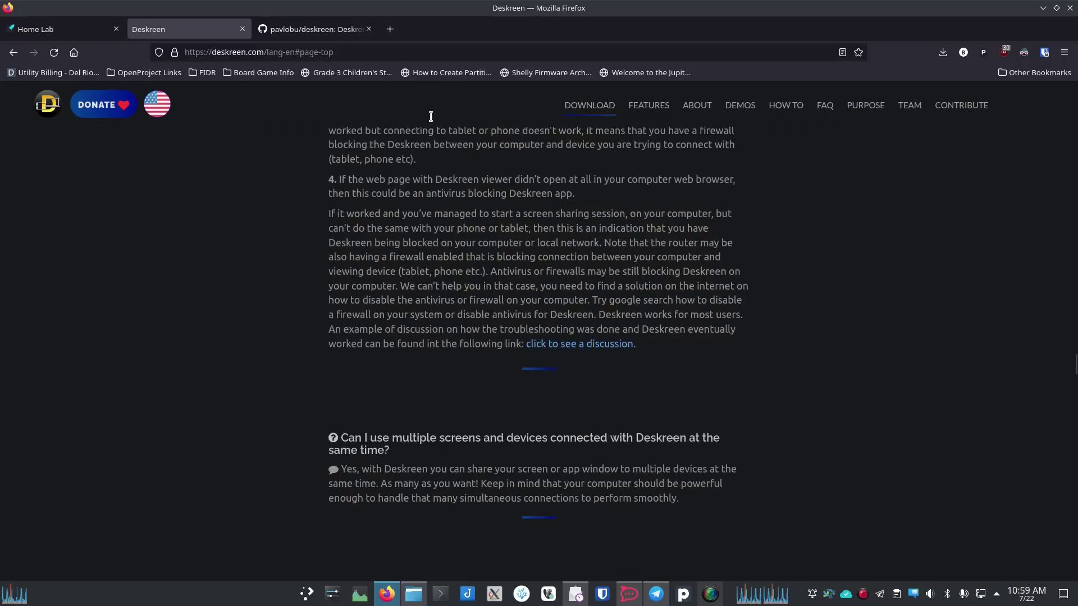
pyautogui.click(648, 107)
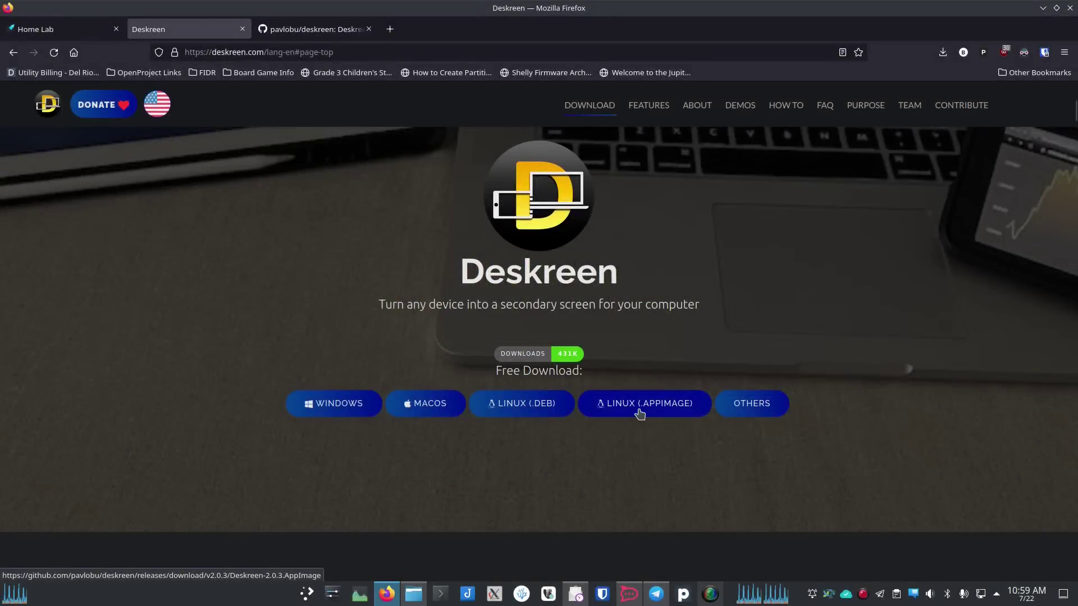
# - Look over the GitHub release assets, then download the Linux AppImage (Deskreen-2.0.3, 86.7 MB) from deskreen.com
pyautogui.click(316, 30)
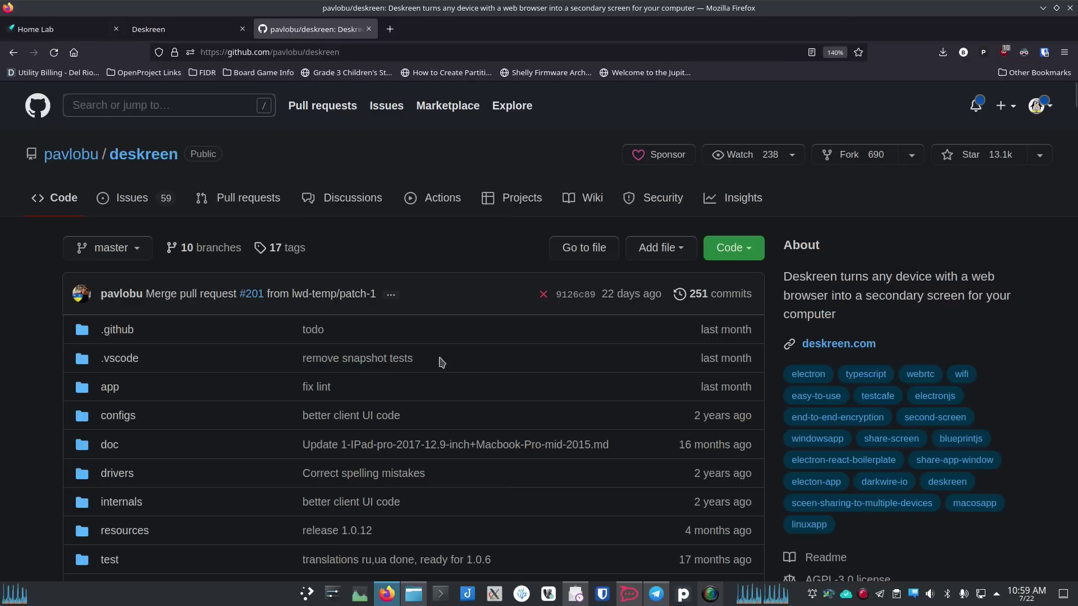
pyautogui.scroll(-5, 535, 446)
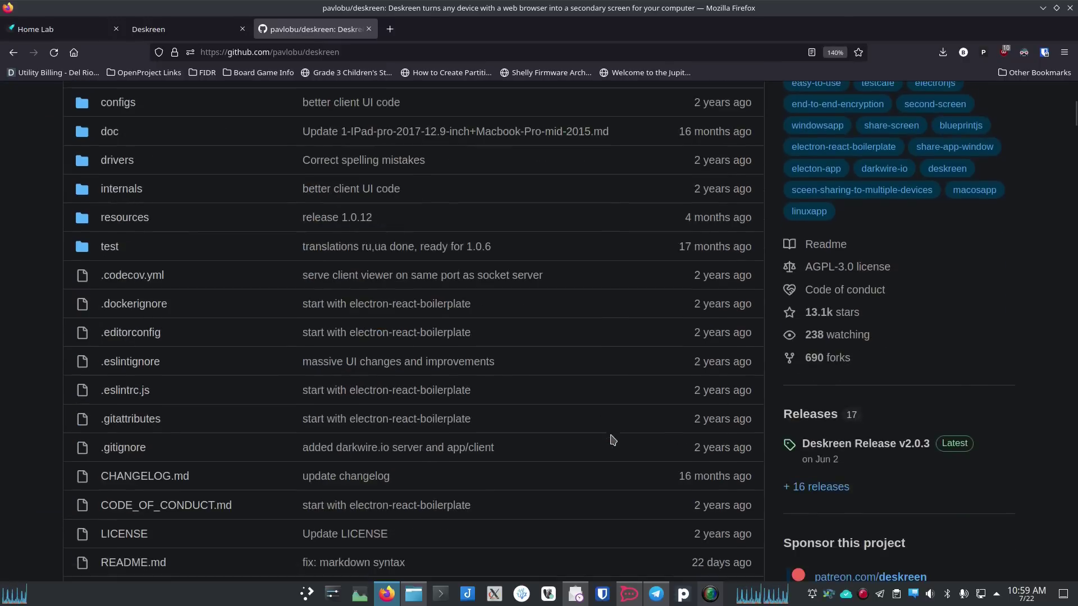
pyautogui.click(803, 419)
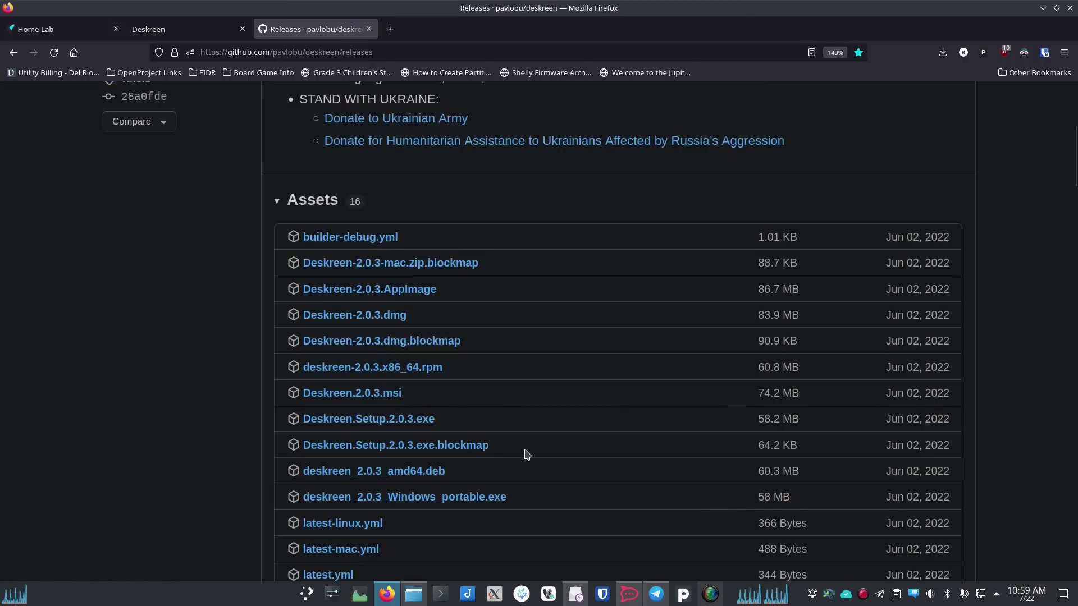
pyautogui.scroll(5, 410, 409)
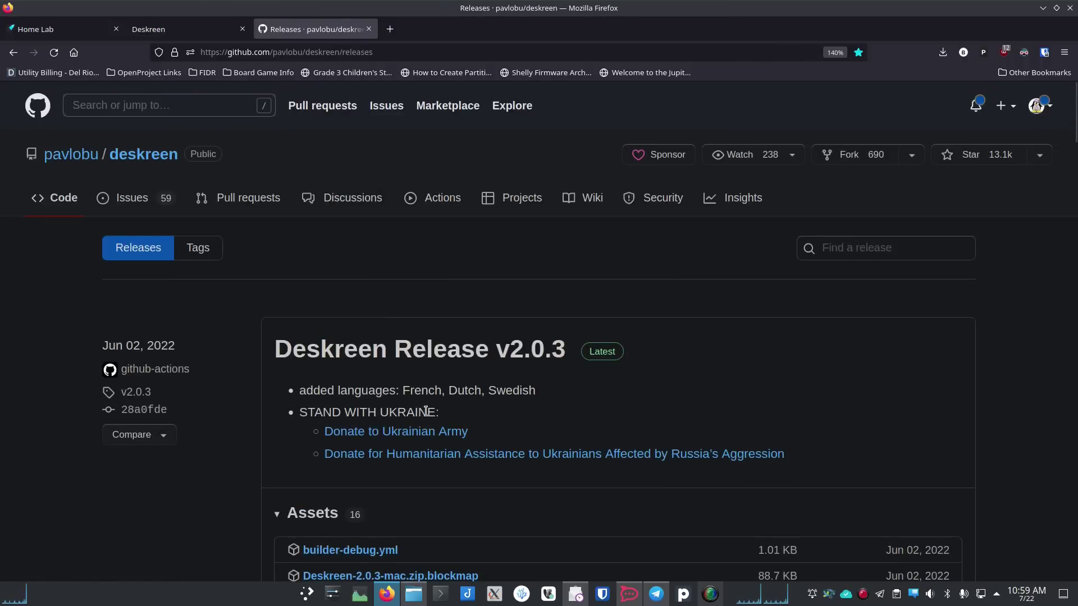
pyautogui.scroll(-5, 444, 415)
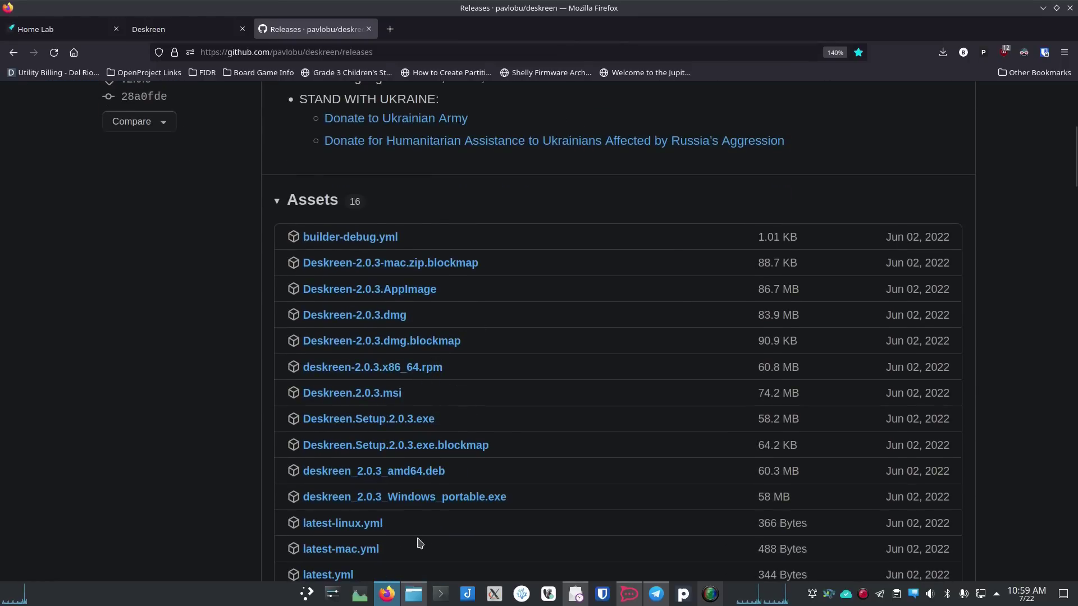
pyautogui.scroll(-4, 404, 526)
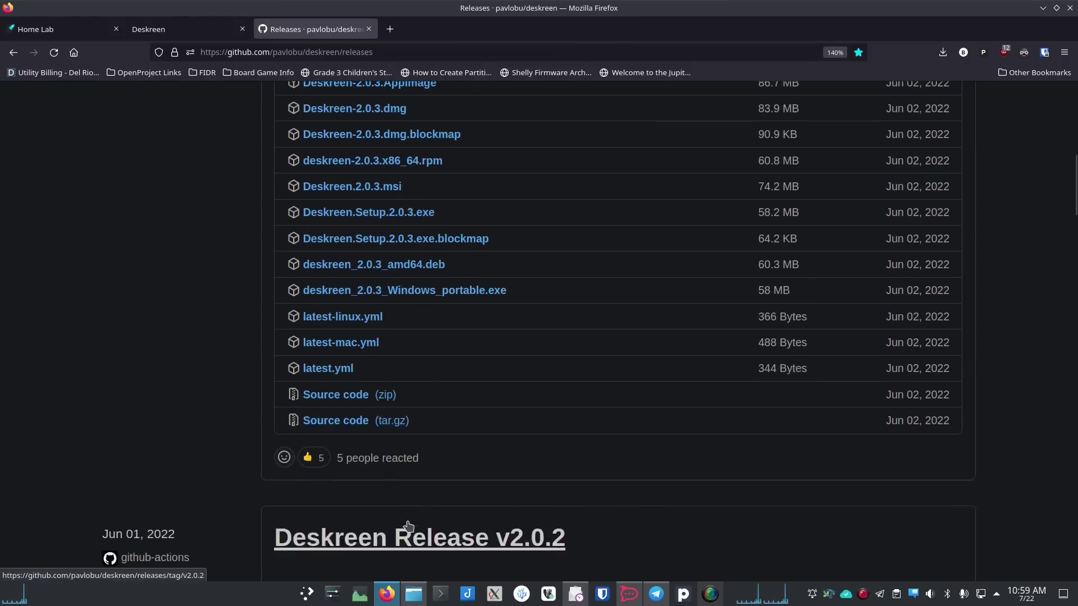
pyautogui.scroll(9, 413, 486)
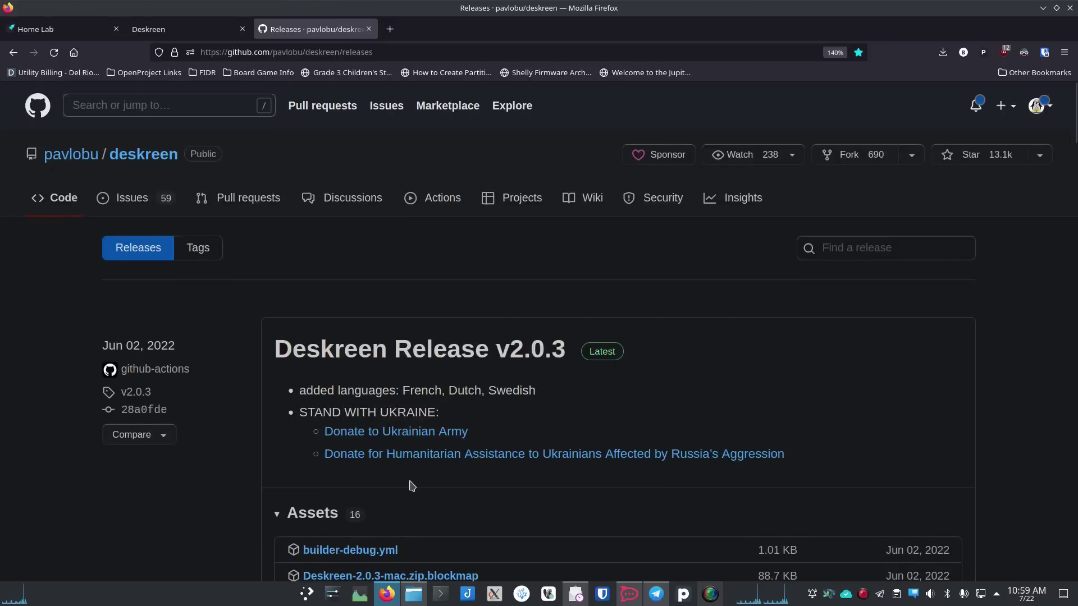
pyautogui.scroll(-5, 411, 486)
pyautogui.scroll(3, 410, 486)
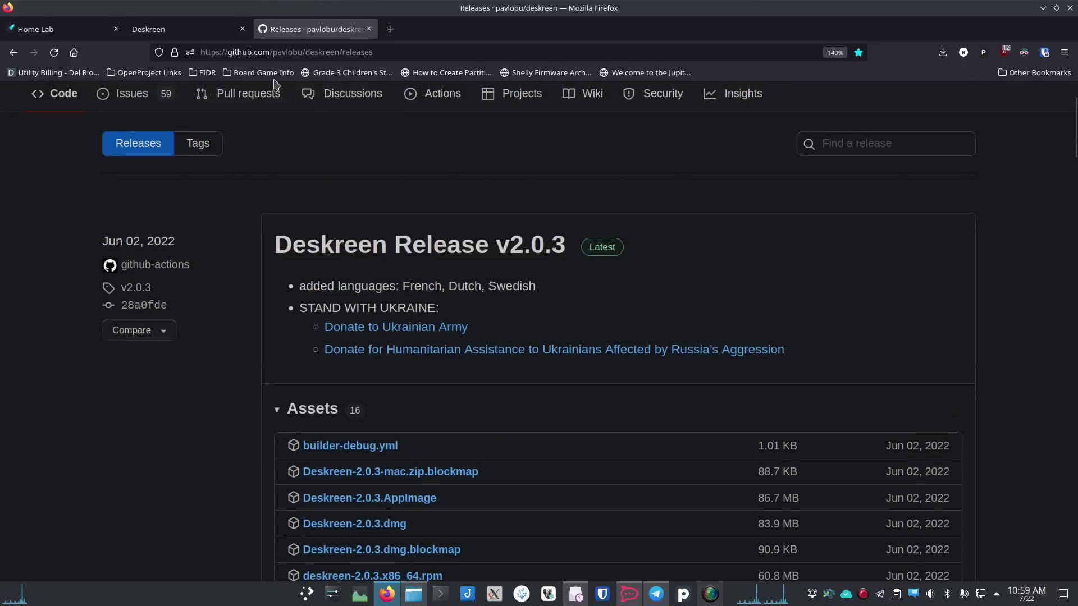
pyautogui.click(192, 31)
pyautogui.click(624, 402)
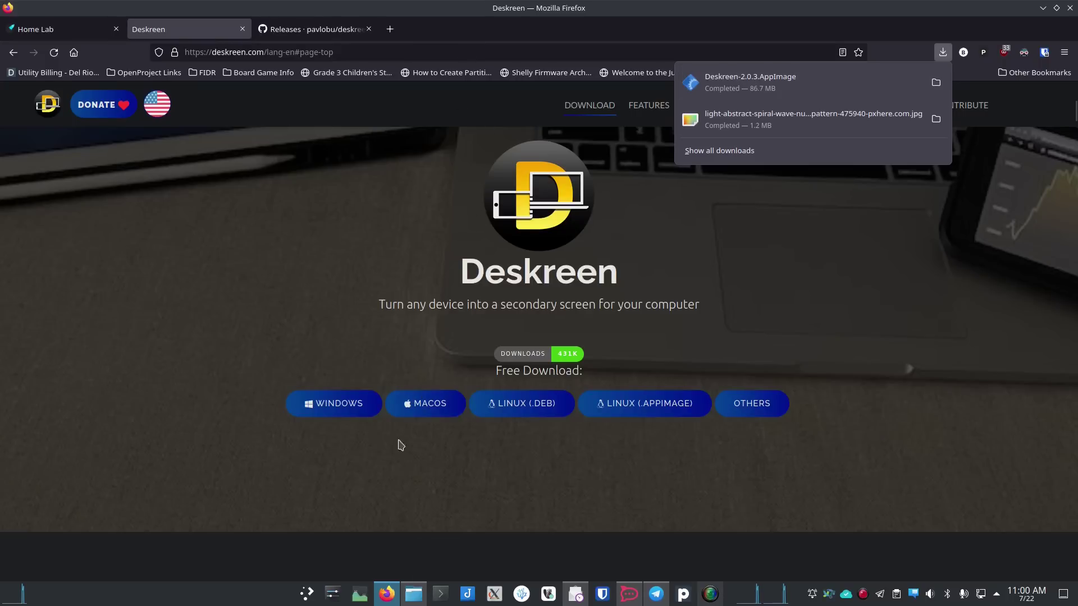
# - Close the Firefox downloads list and bring Dolphin's Downloads folder forward, showing Deskreen-2.0.3.AppImage
pyautogui.click(404, 474)
pyautogui.click(414, 594)
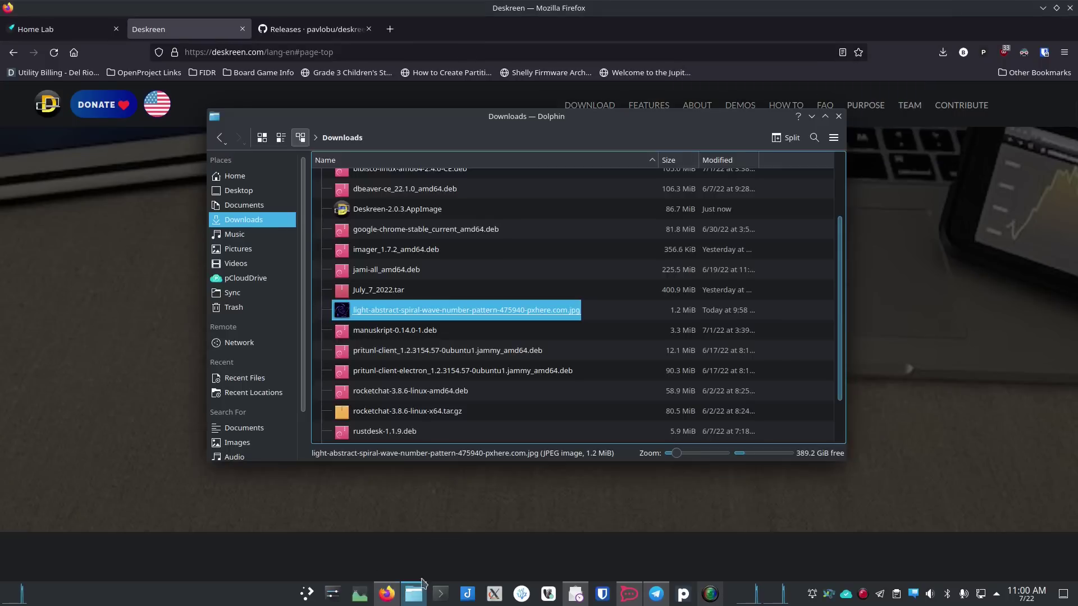
pyautogui.moveTo(463, 141); pyautogui.dragTo(607, 127)
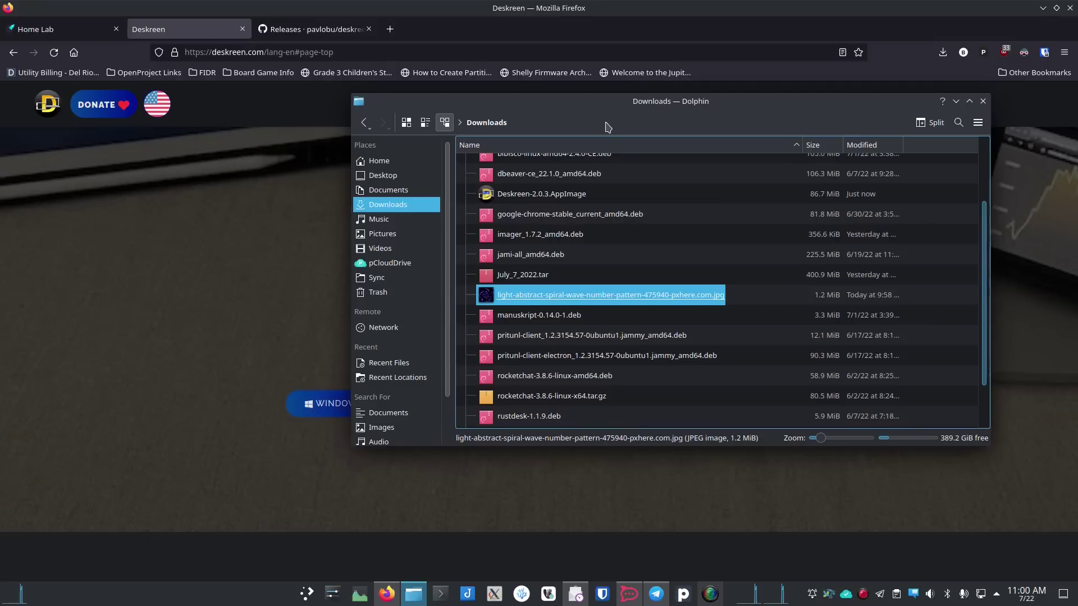
pyautogui.scroll(4, 600, 222)
pyautogui.scroll(-8, 580, 283)
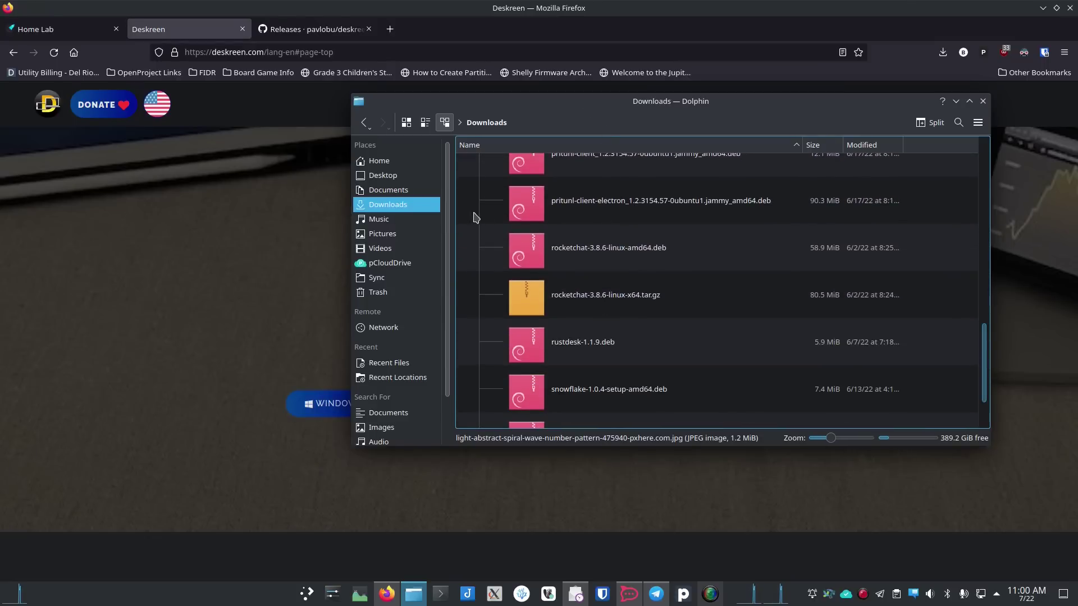
pyautogui.scroll(-2, 602, 315)
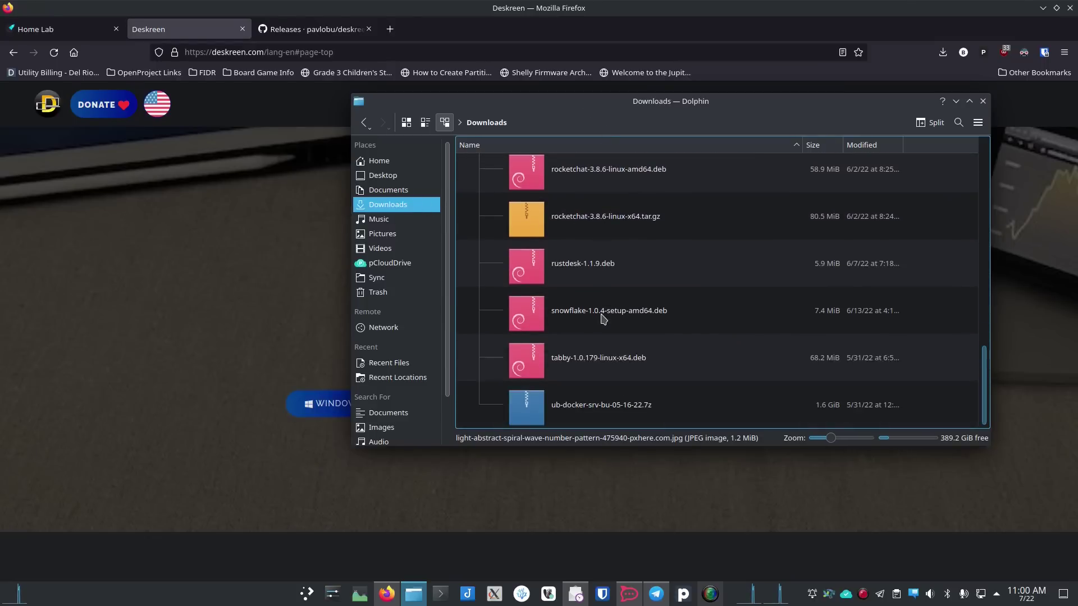
pyautogui.scroll(10, 600, 313)
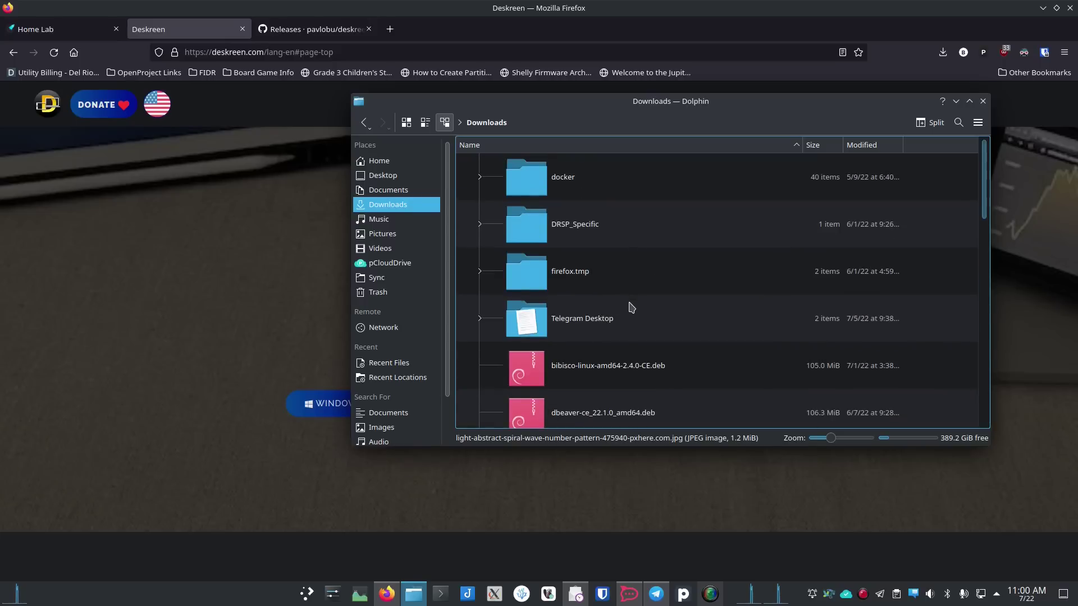
pyautogui.scroll(-3, 631, 306)
# - Cancel the accidental Copy/Link drop menu and double-click Deskreen-2.0.3.AppImage to launch it
pyautogui.moveTo(569, 279); pyautogui.dragTo(559, 288)
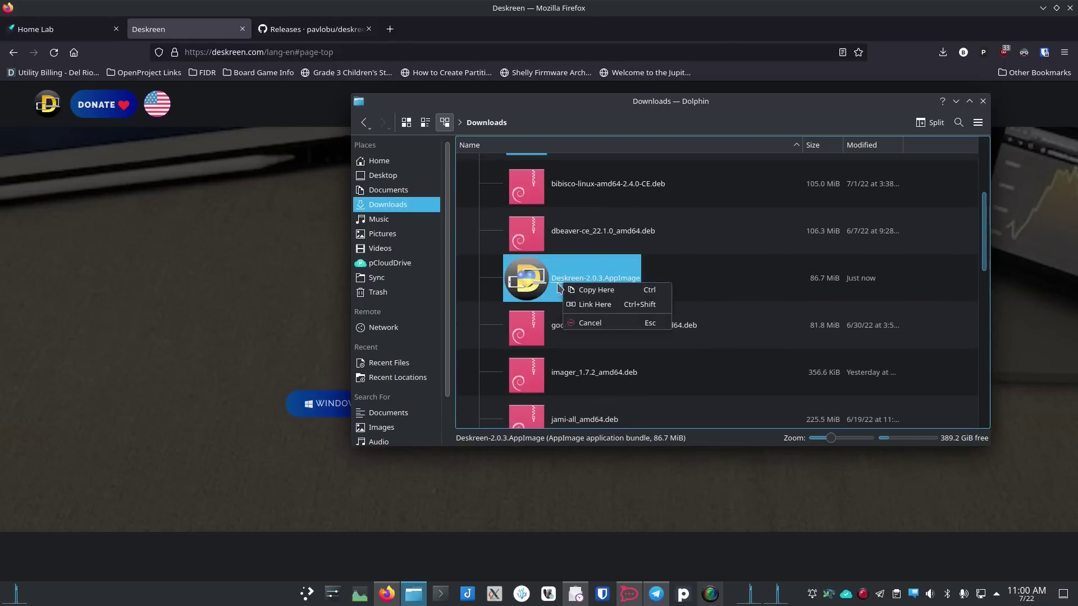
pyautogui.press('Escape')
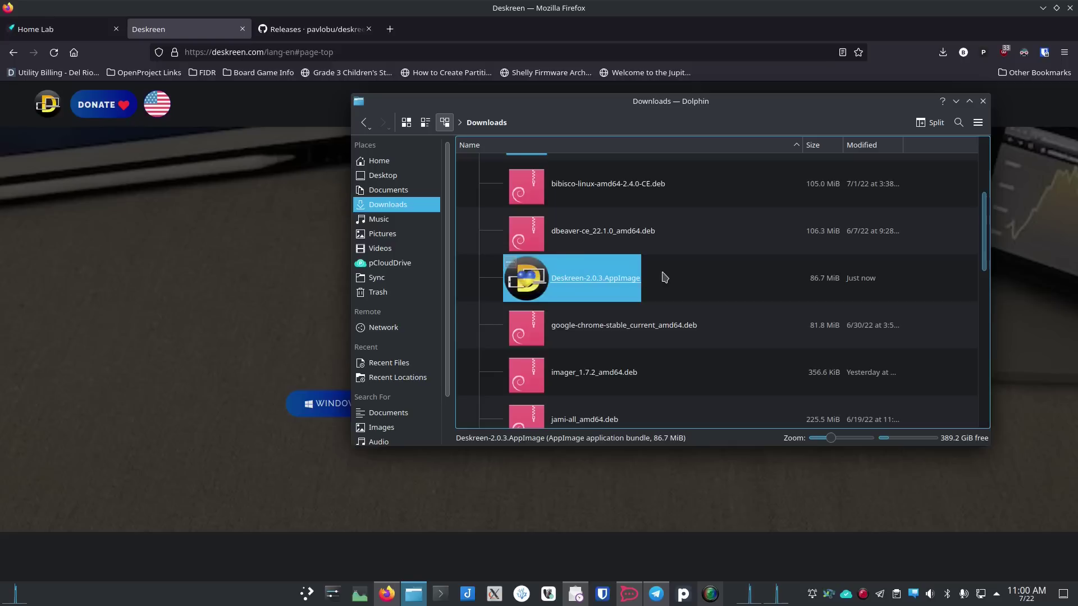
pyautogui.doubleClick(587, 278)
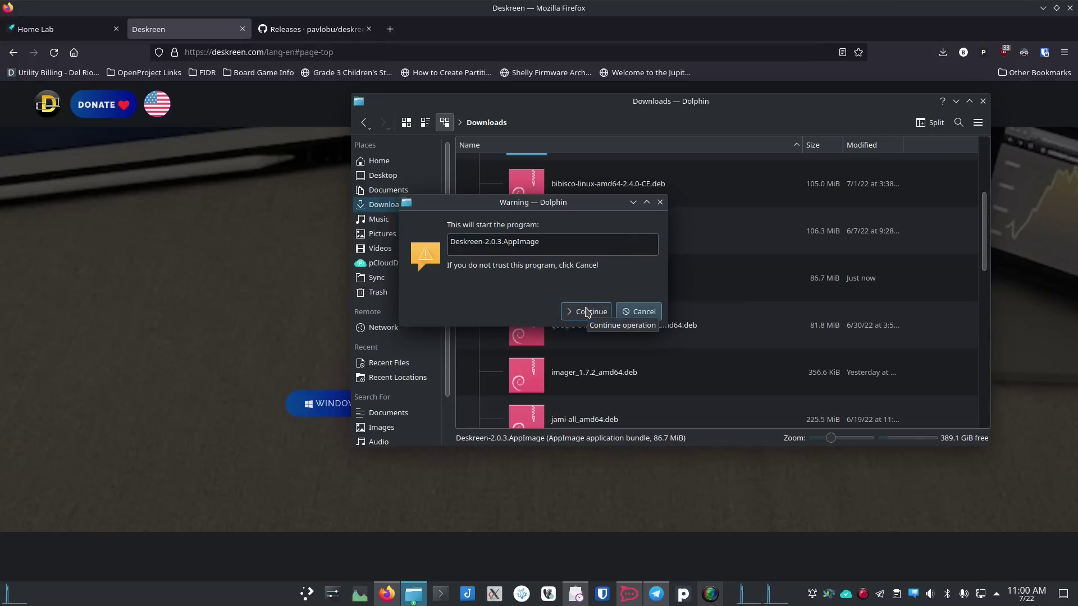
# - Dismiss the warning and tick Is executable for Deskreen-2.0.3.AppImage in its Properties Permissions
pyautogui.click(659, 202)
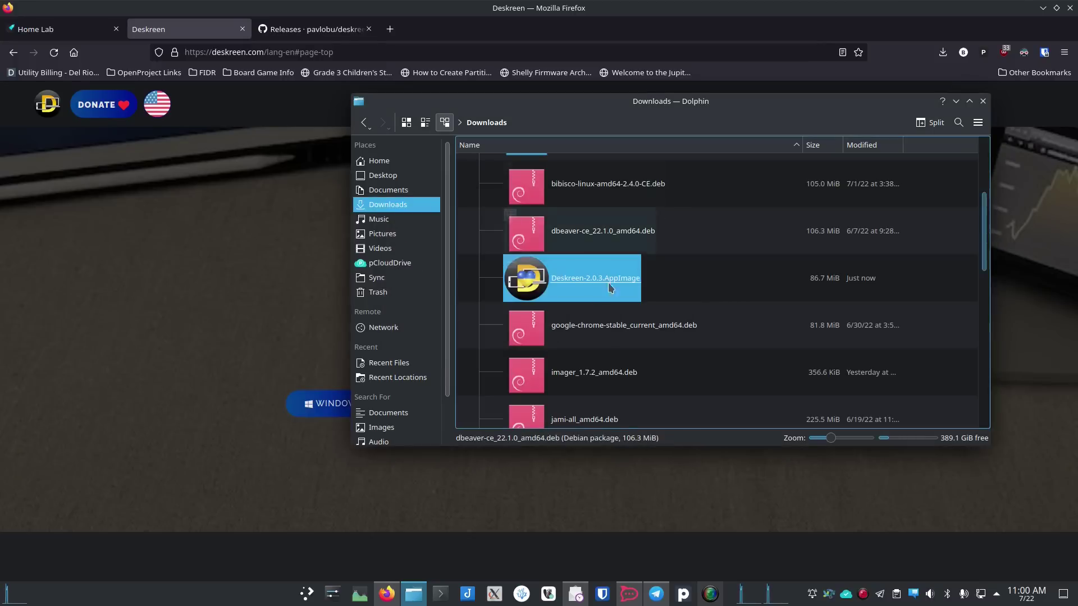
pyautogui.rightClick(569, 276)
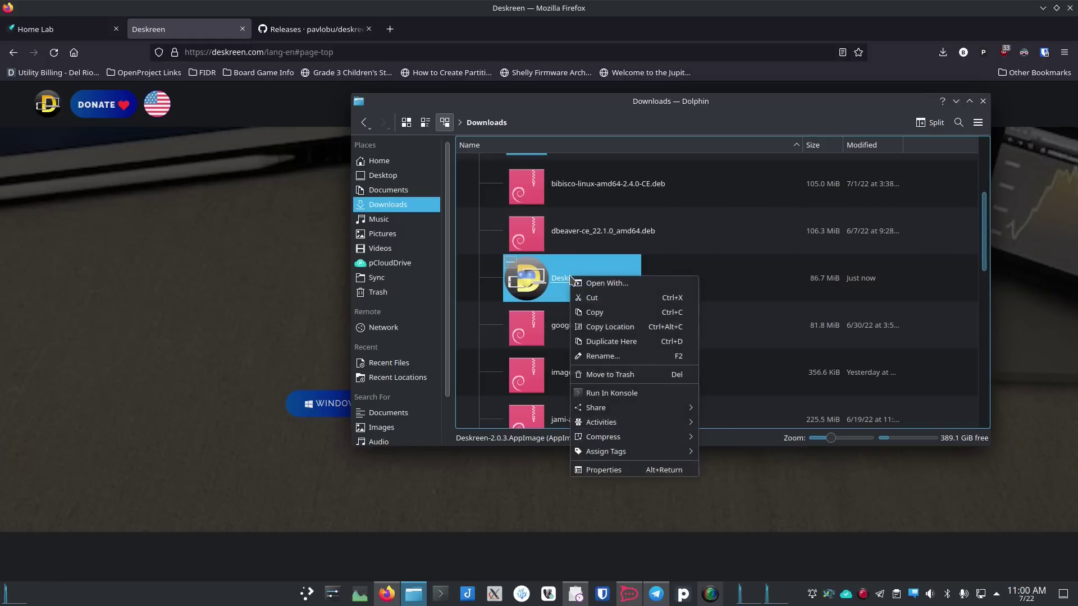
pyautogui.click(600, 470)
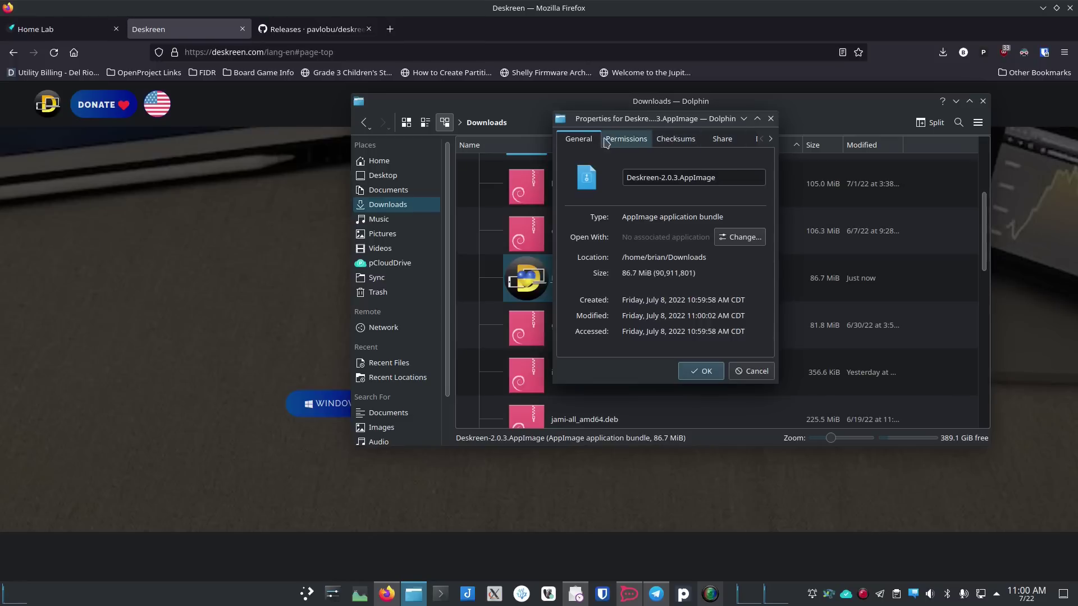
pyautogui.click(628, 138)
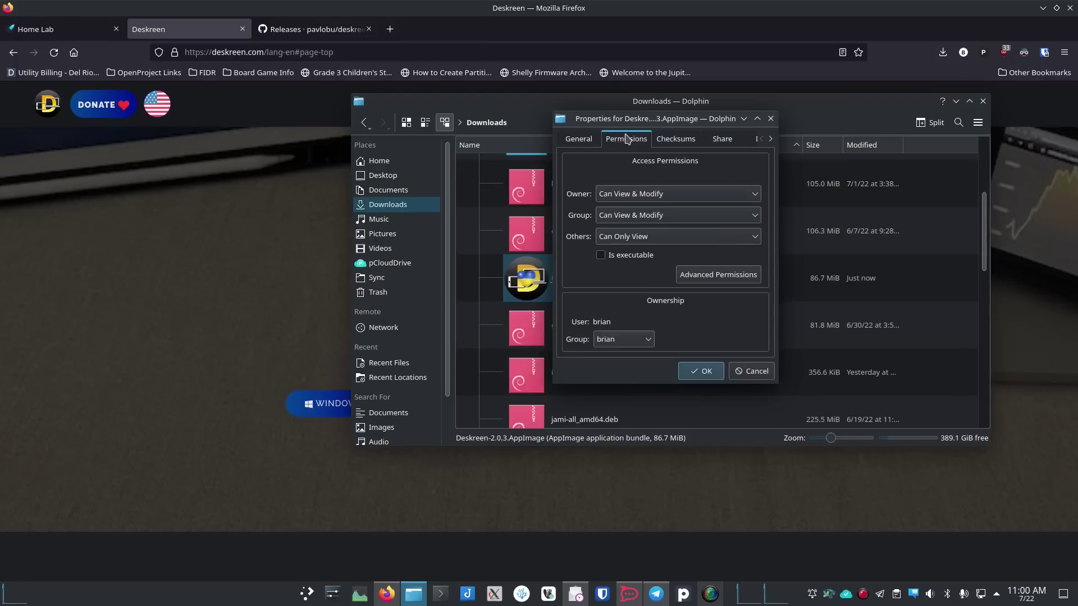
pyautogui.click(600, 256)
pyautogui.click(601, 254)
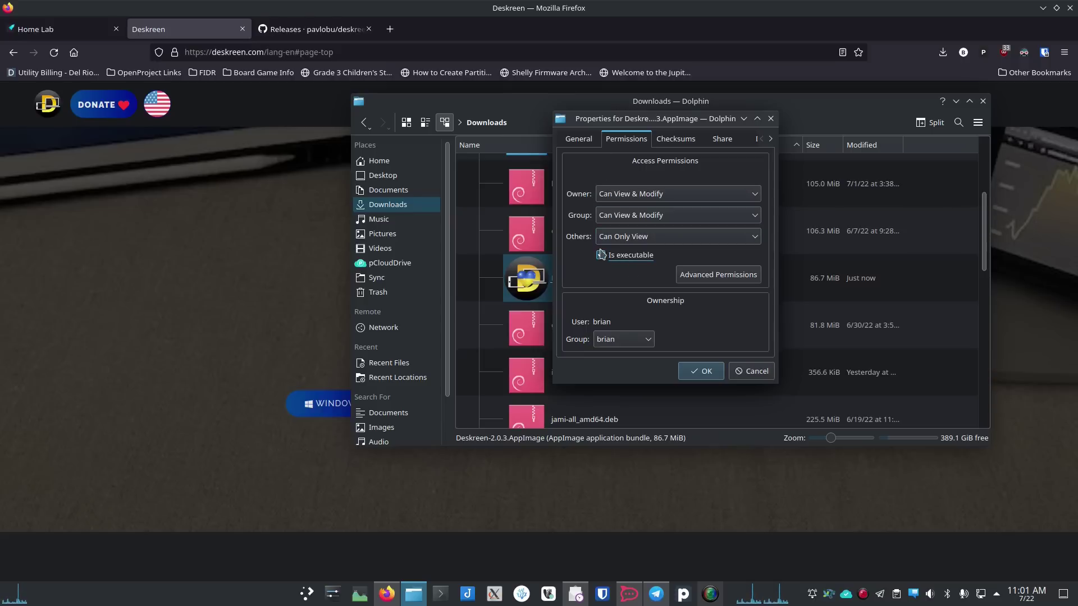
pyautogui.click(702, 372)
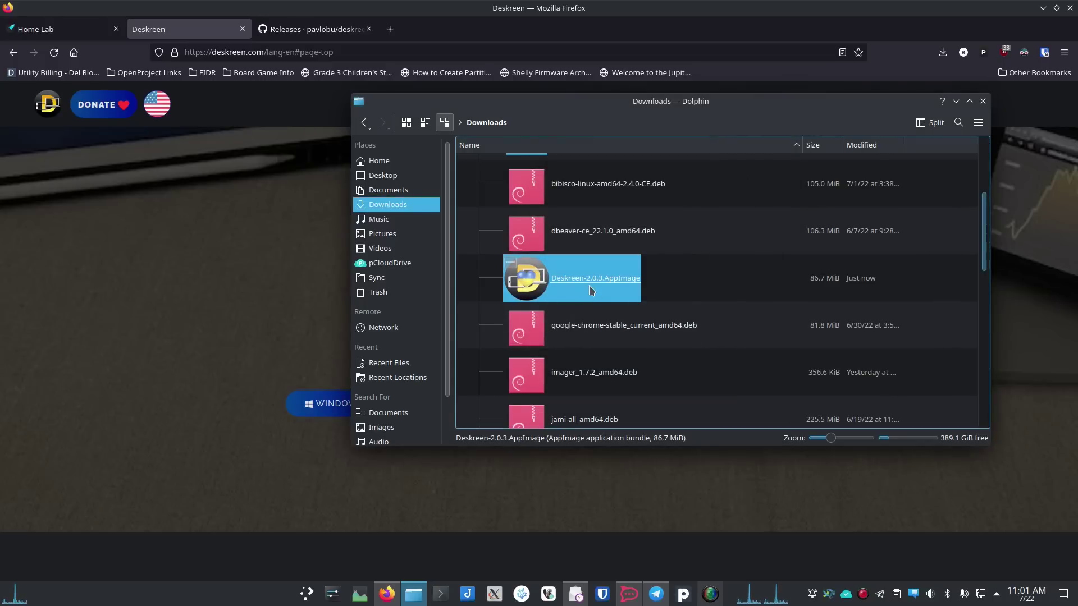
# - Launch Deskreen, choose the dark moon theme, continue, and dismiss the Ukraine support notice
pyautogui.click(591, 290)
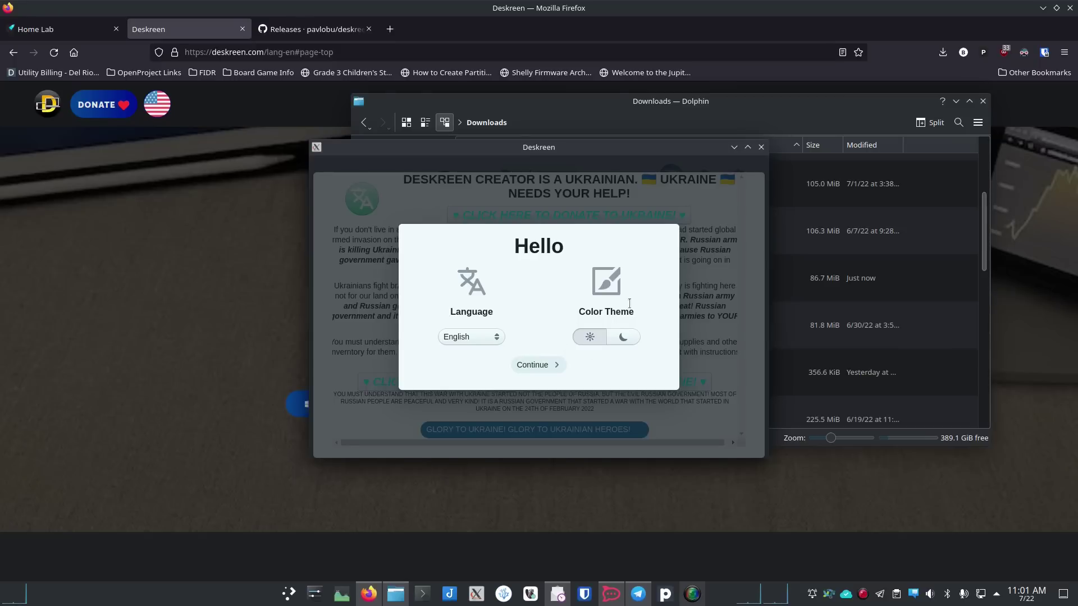
pyautogui.click(624, 338)
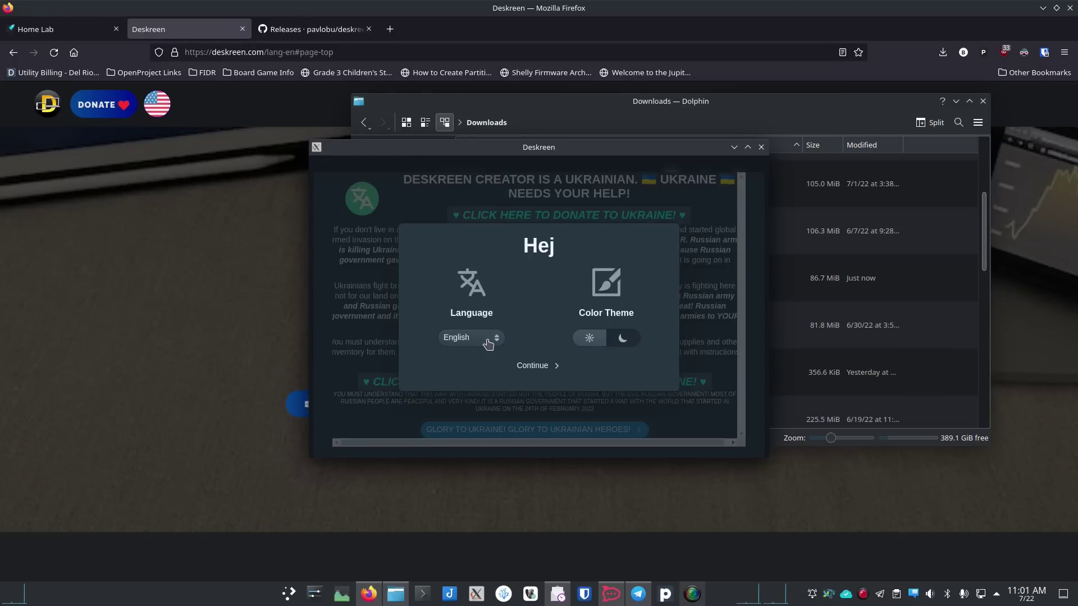
pyautogui.click(533, 370)
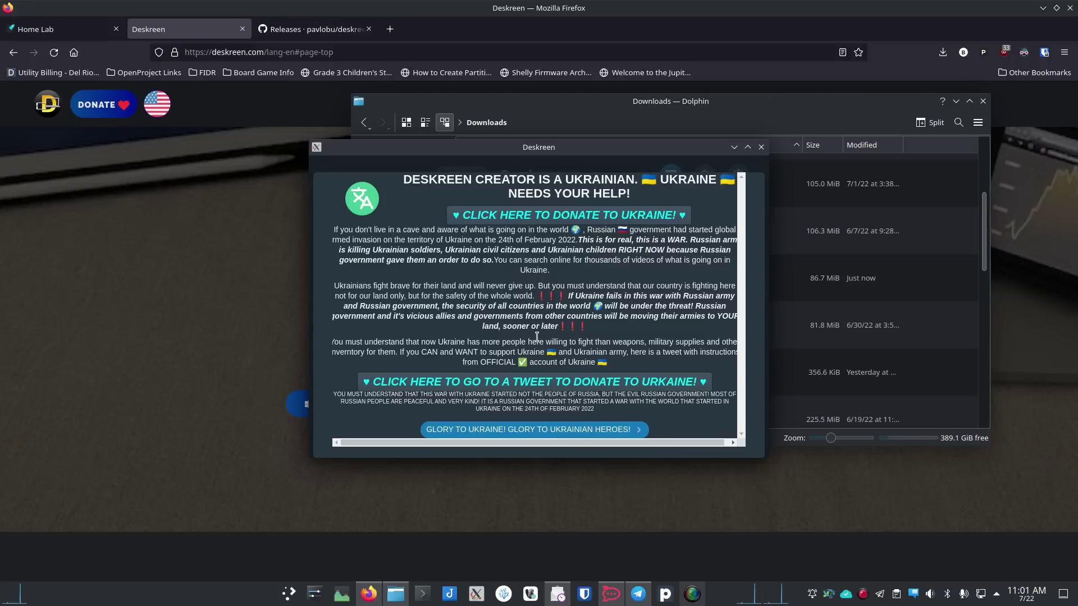
pyautogui.click(527, 429)
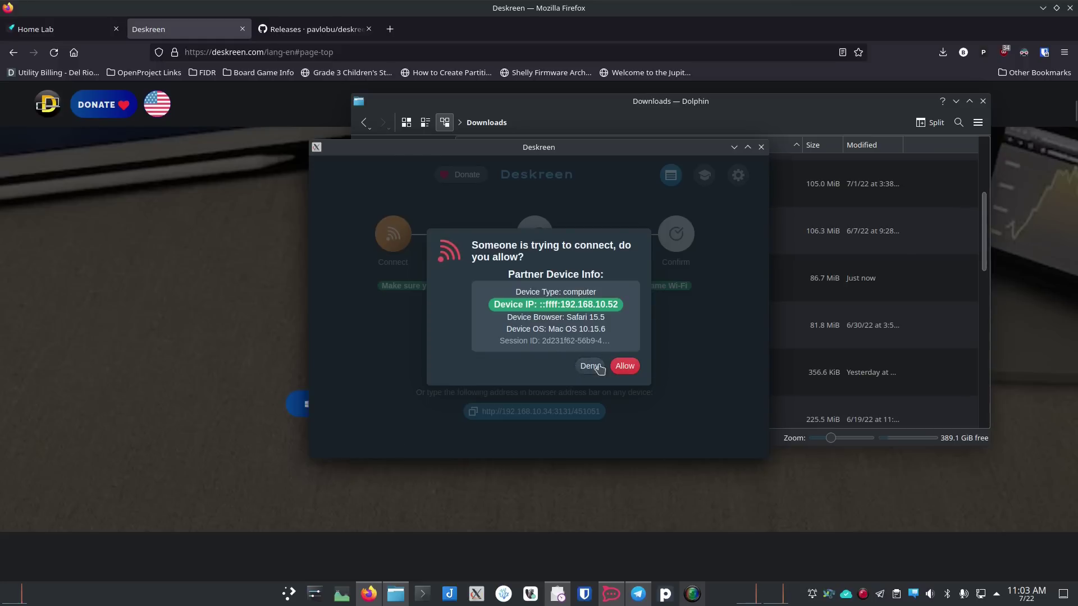
# - Allow the Safari-on-Mac connection request and choose to share an application window
pyautogui.click(631, 370)
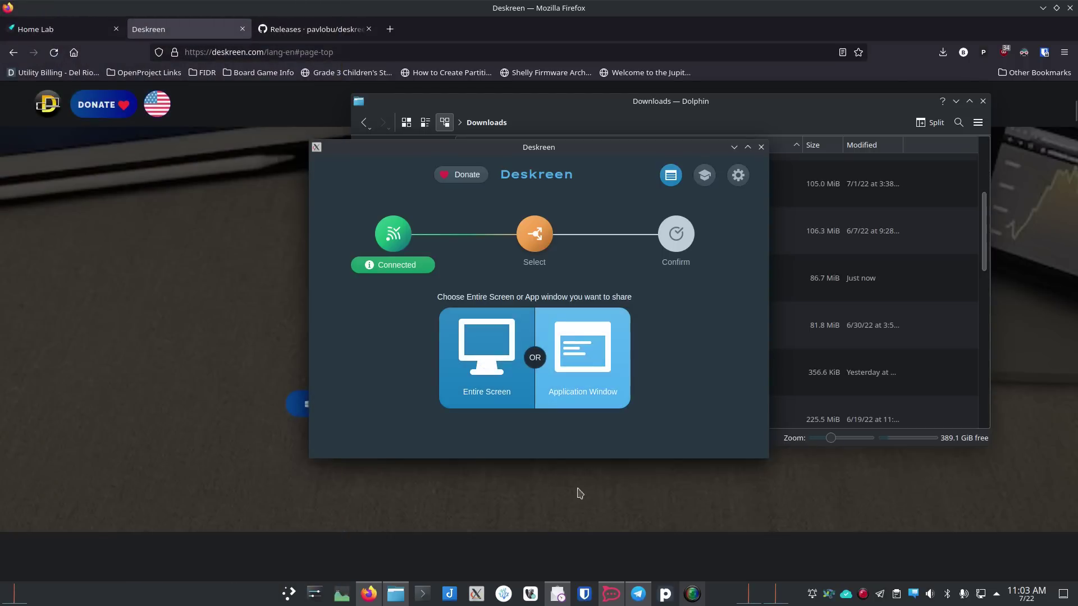
pyautogui.click(581, 368)
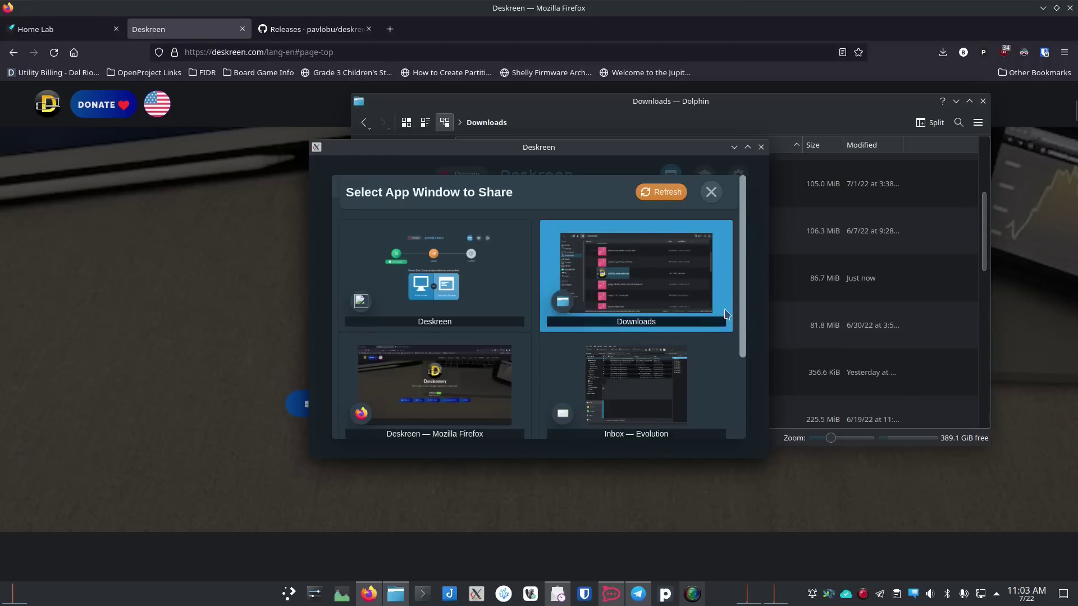
# - Select the Open Source Is Awesome window and confirm sharing it to the tablet
pyautogui.moveTo(743, 300)
pyautogui.mouseDown()
pyautogui.moveTo(751, 395)
pyautogui.moveTo(753, 301)
pyautogui.mouseUp()
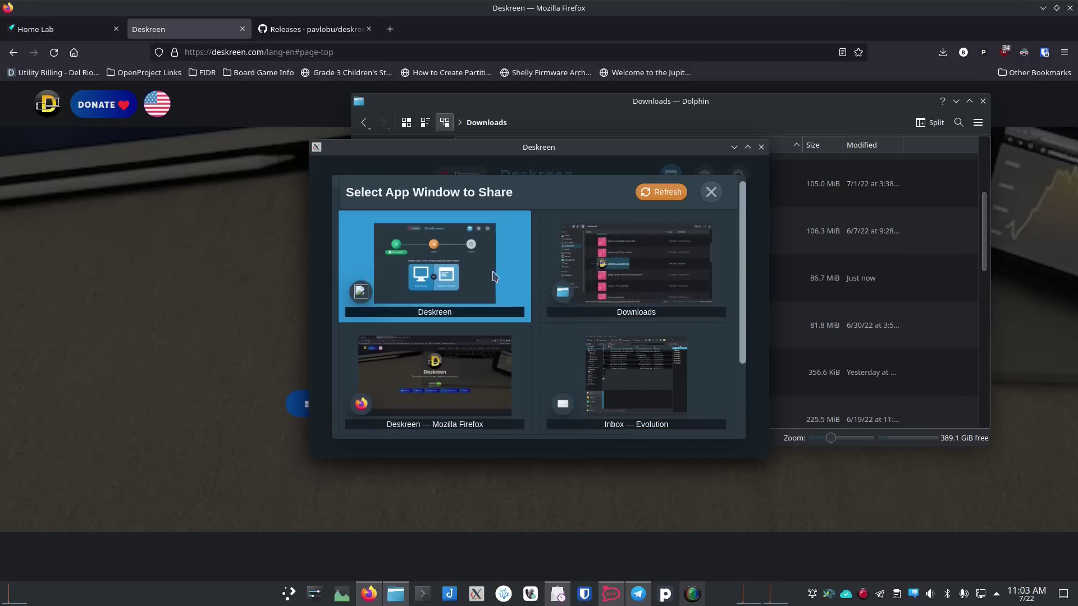
pyautogui.scroll(-2, 535, 399)
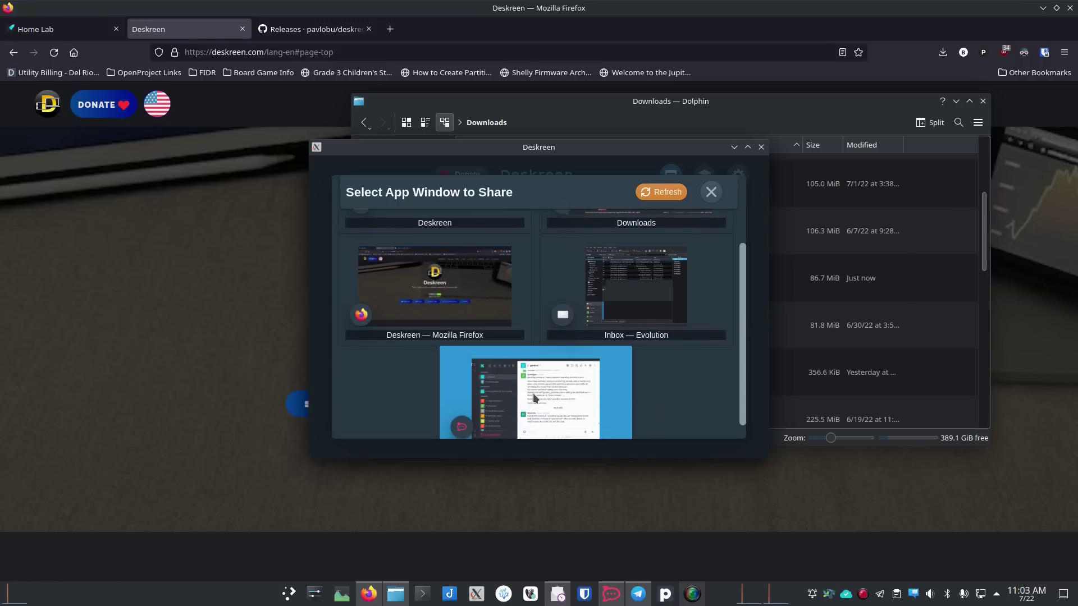
pyautogui.click(545, 401)
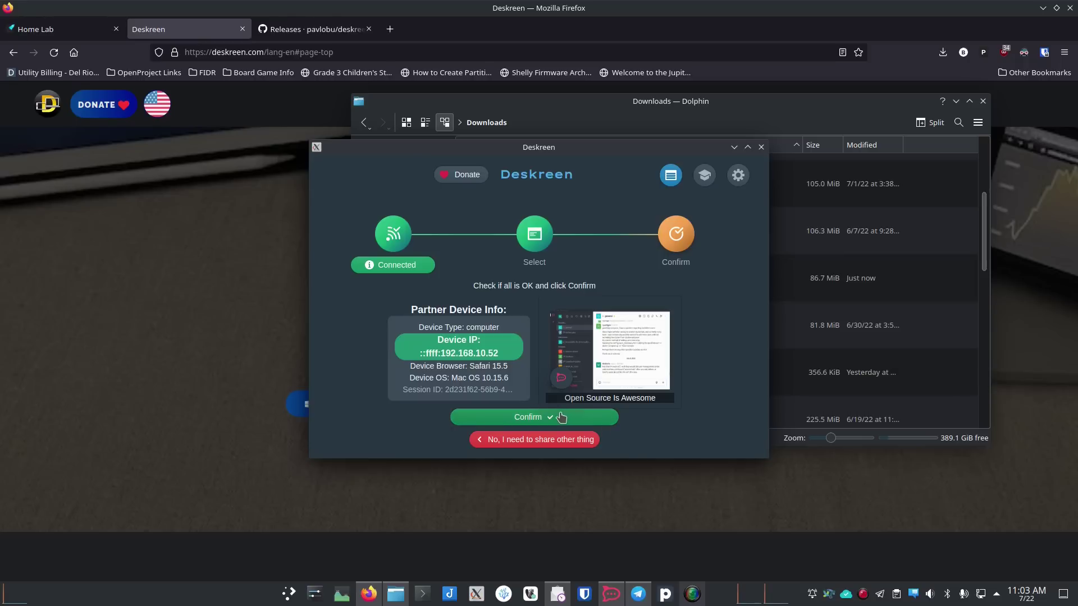
pyautogui.click(559, 418)
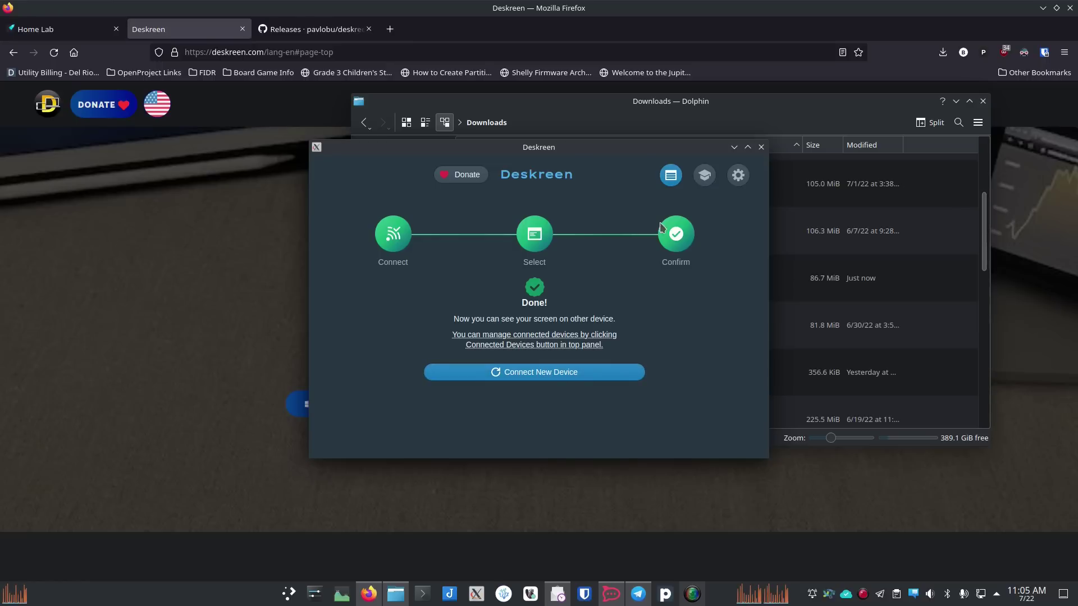
# - Disconnect the partner Mac from the Connected Devices list and close the list
pyautogui.moveTo(707, 149); pyautogui.dragTo(702, 200)
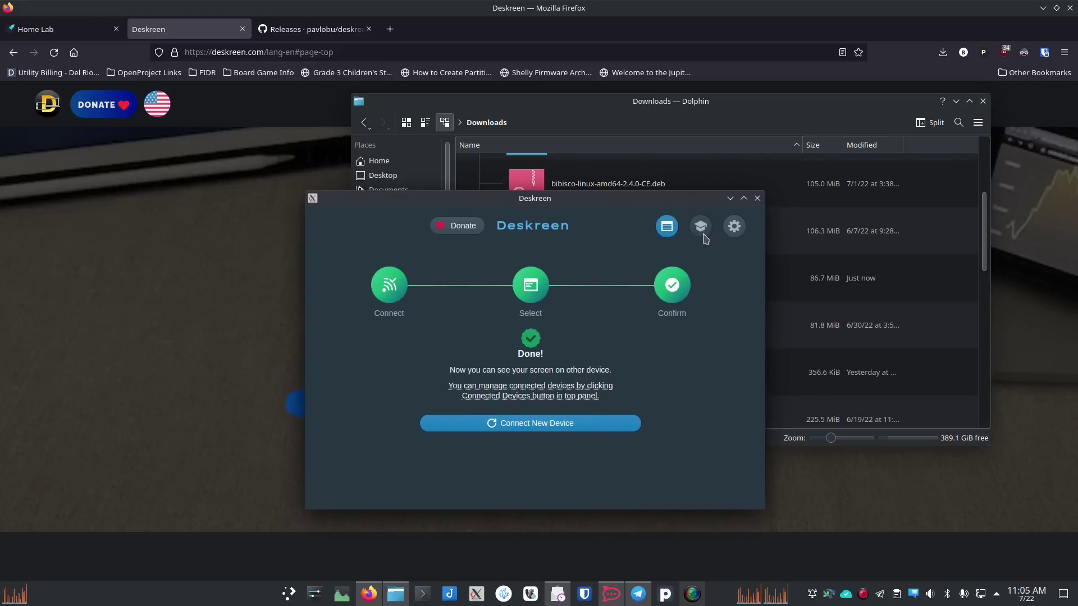
pyautogui.click(676, 230)
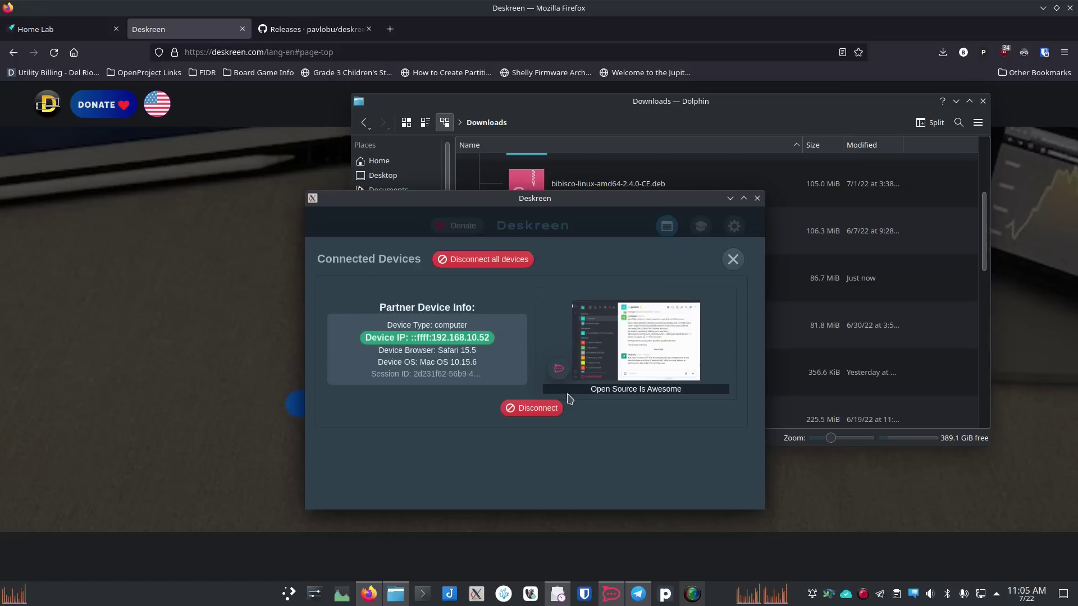
pyautogui.click(538, 409)
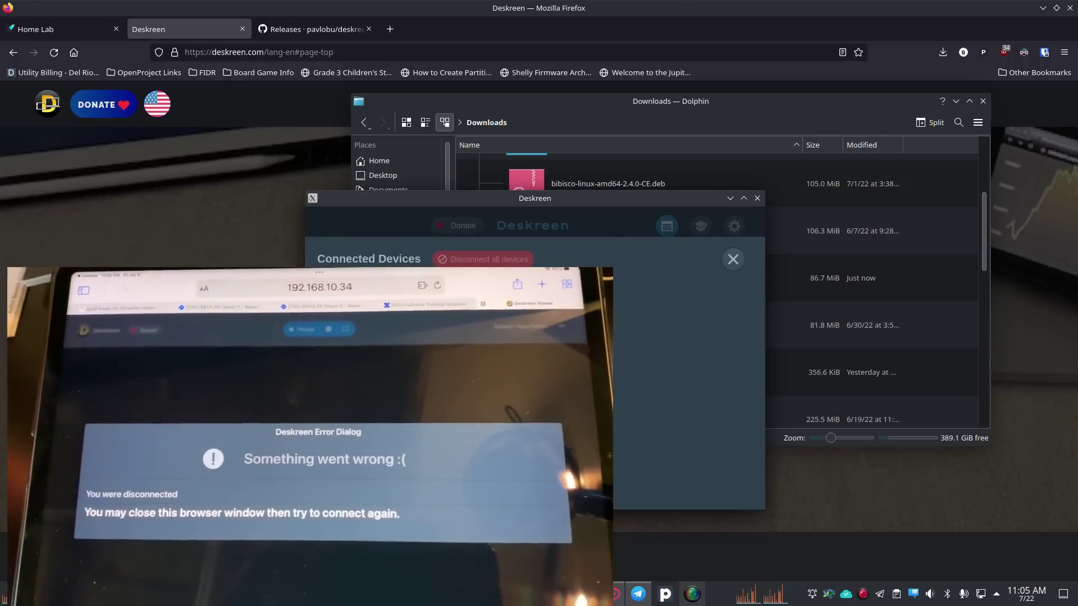
pyautogui.moveTo(664, 204); pyautogui.dragTo(627, 203)
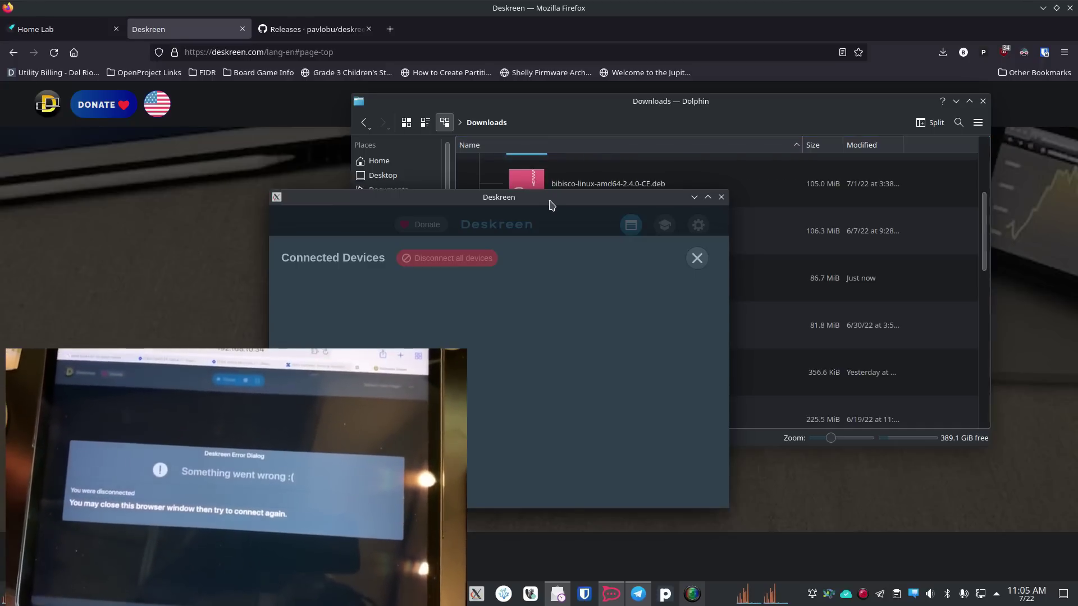
pyautogui.moveTo(521, 204); pyautogui.dragTo(548, 201)
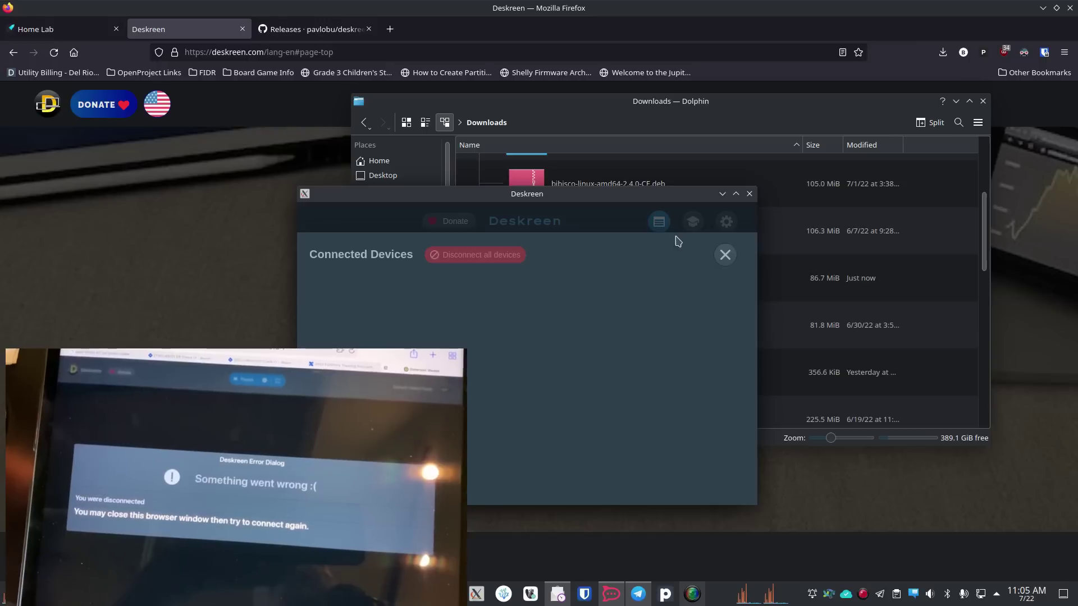
pyautogui.click(724, 255)
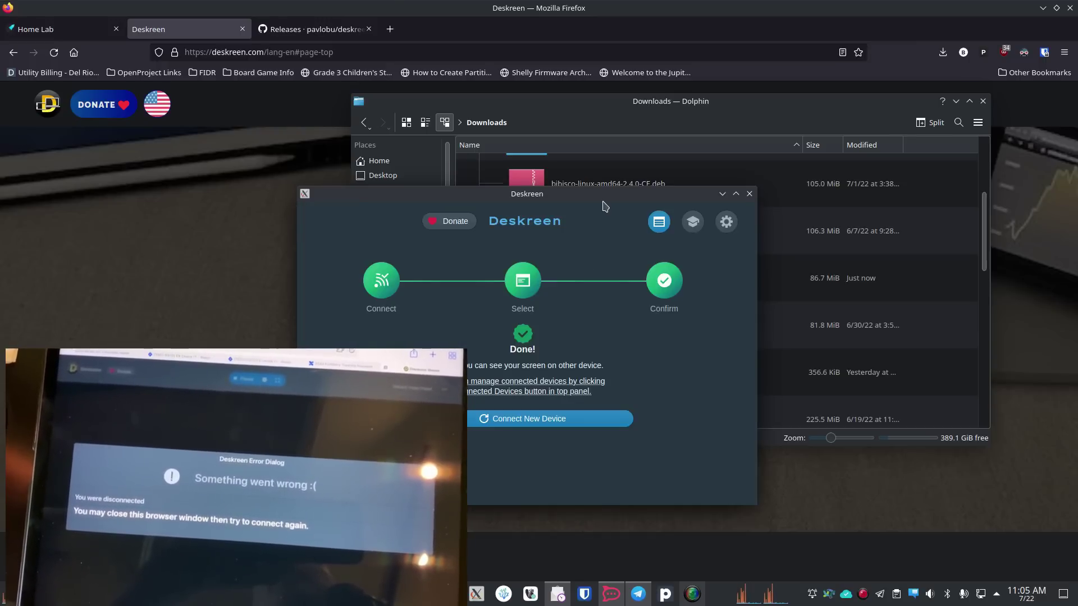
# - Connect a new device, allow its request, and confirm sharing the entire screen
pyautogui.click(502, 419)
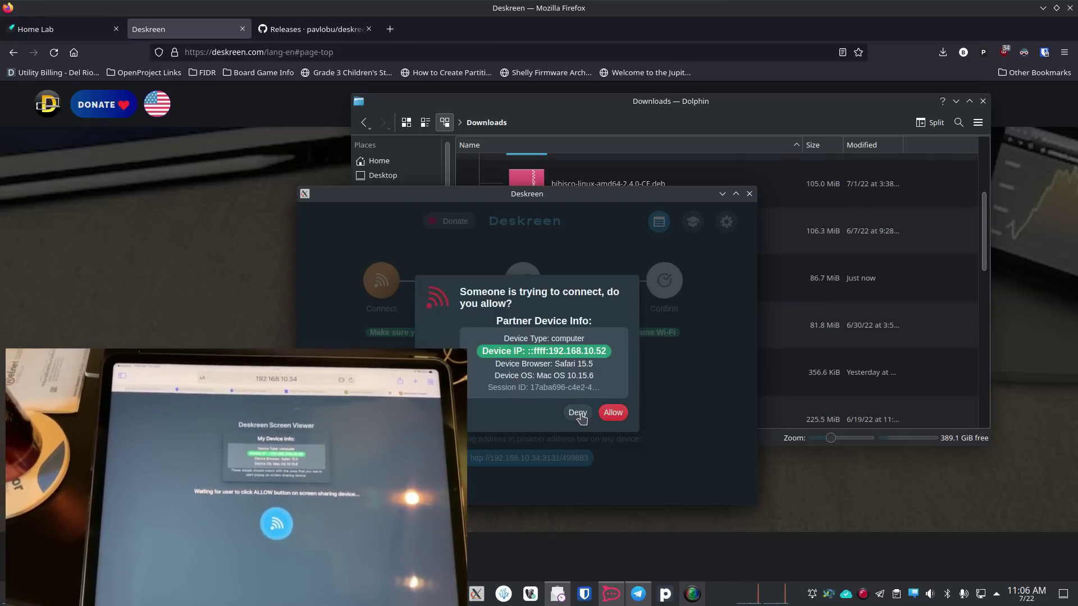
pyautogui.click(608, 415)
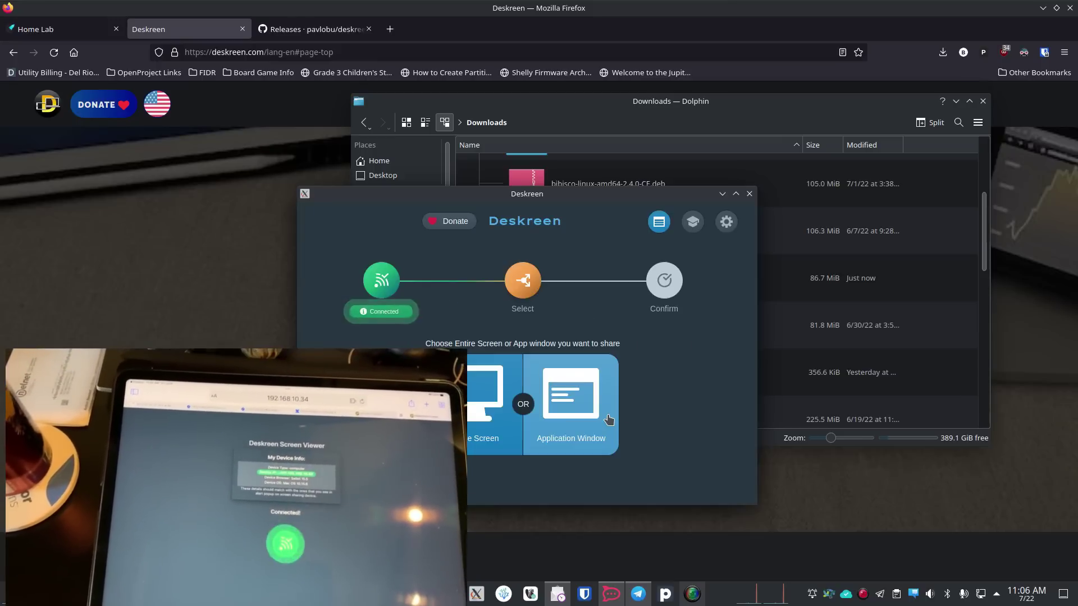
pyautogui.click(479, 399)
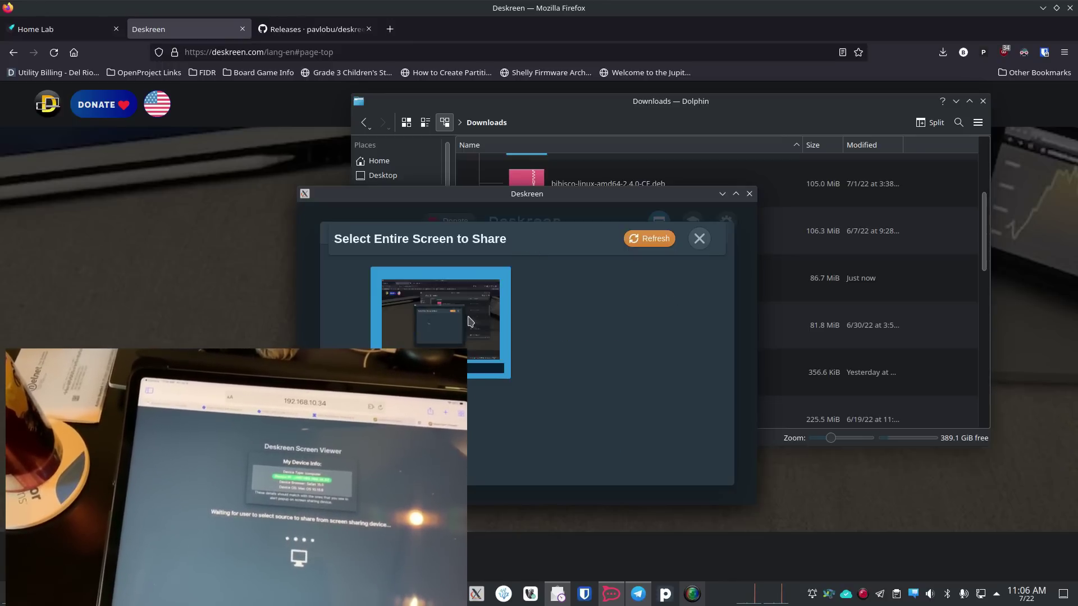
pyautogui.click(449, 335)
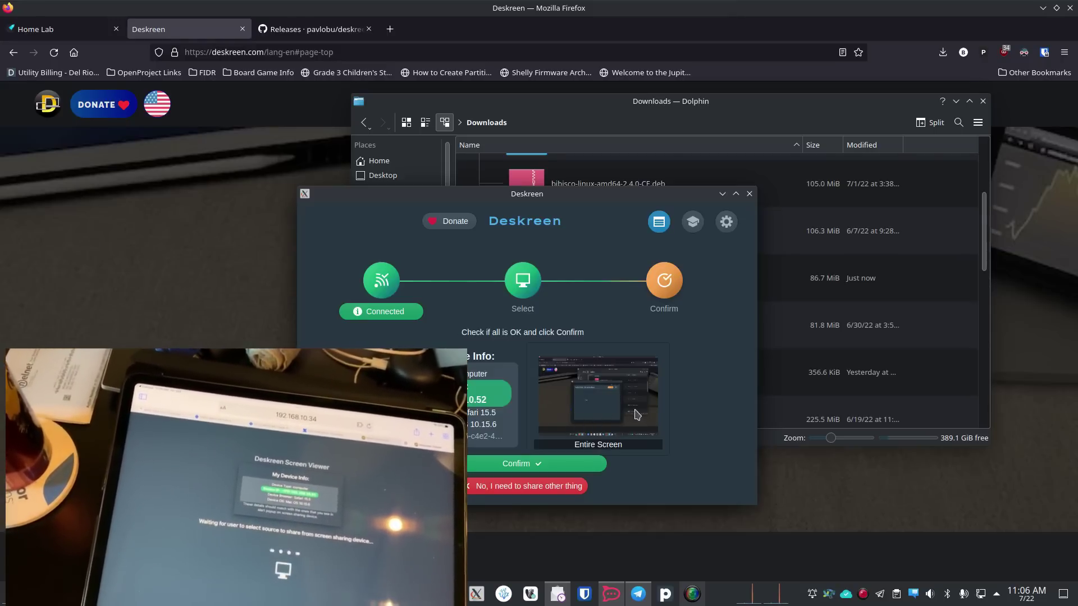
pyautogui.moveTo(478, 201); pyautogui.dragTo(462, 180)
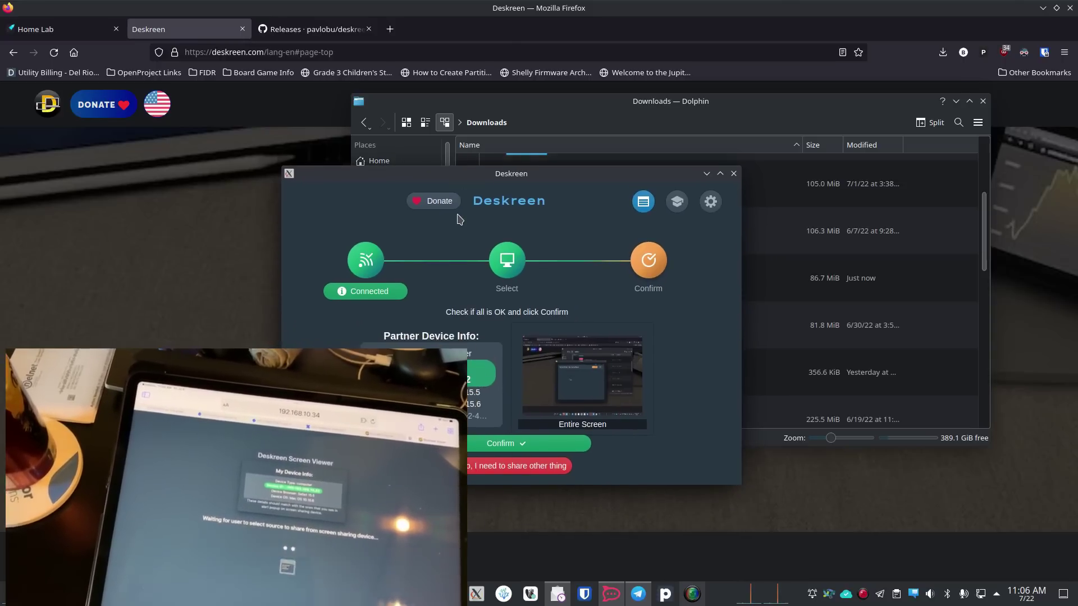
pyautogui.moveTo(522, 174); pyautogui.dragTo(547, 179)
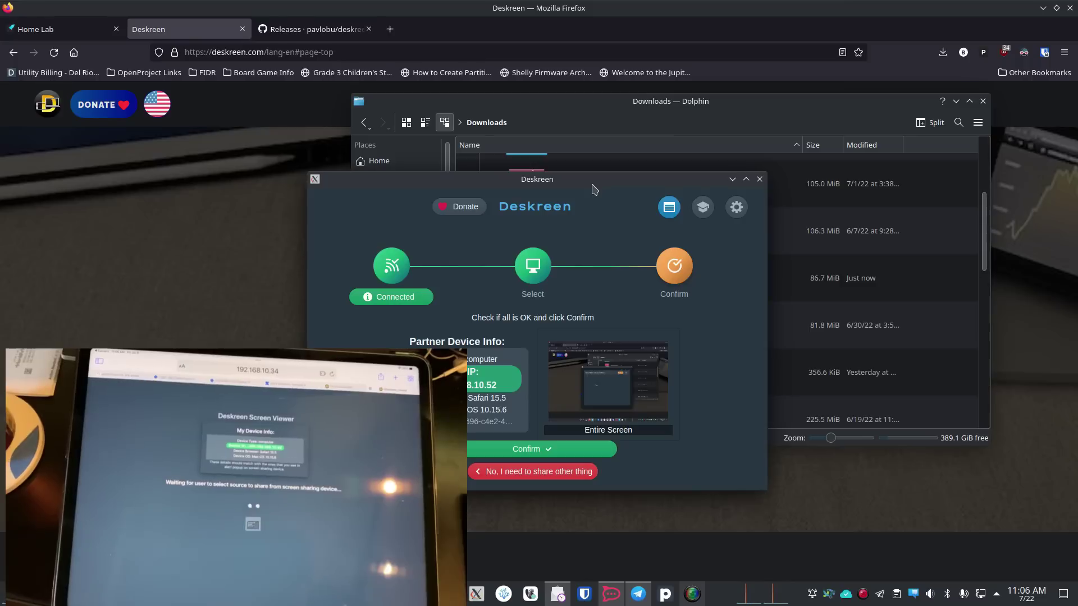
pyautogui.click(543, 456)
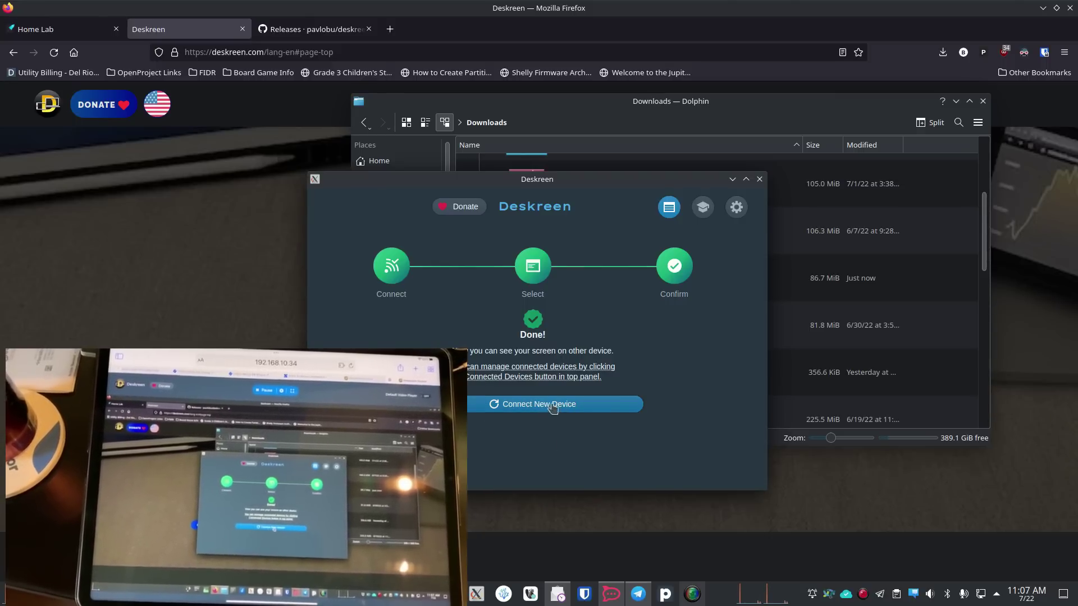
# - Disconnect the connected Mac, close the device list, and start connecting a new device
pyautogui.click(669, 207)
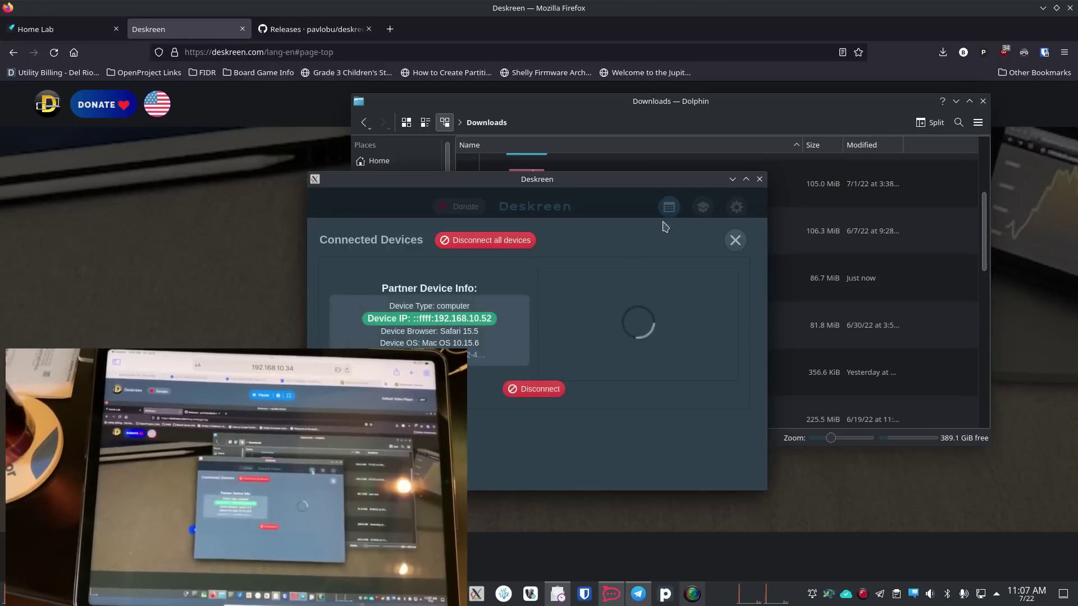
pyautogui.click(533, 391)
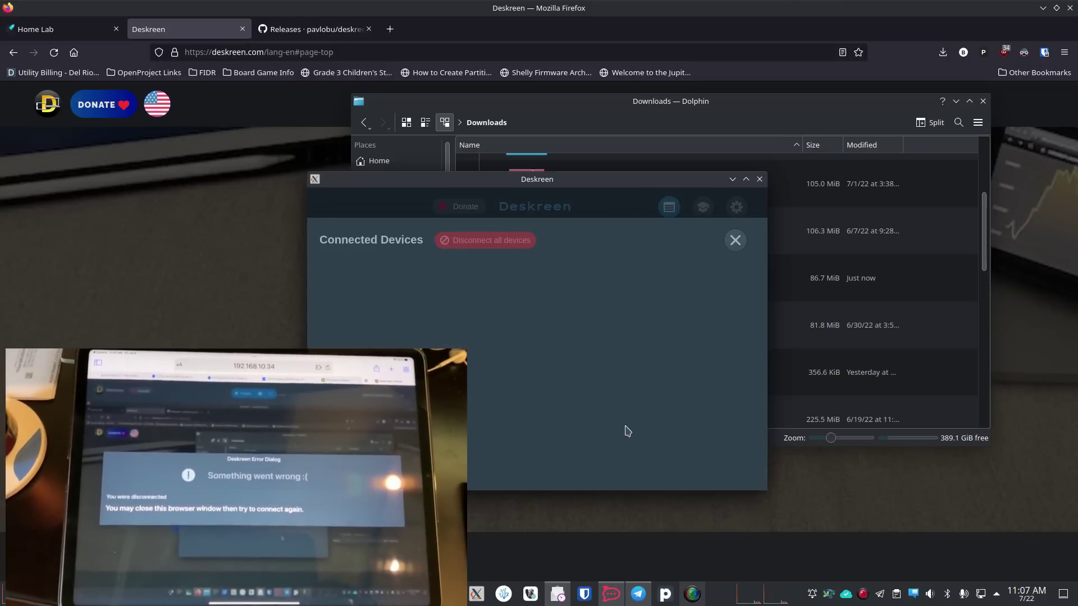
pyautogui.click(733, 242)
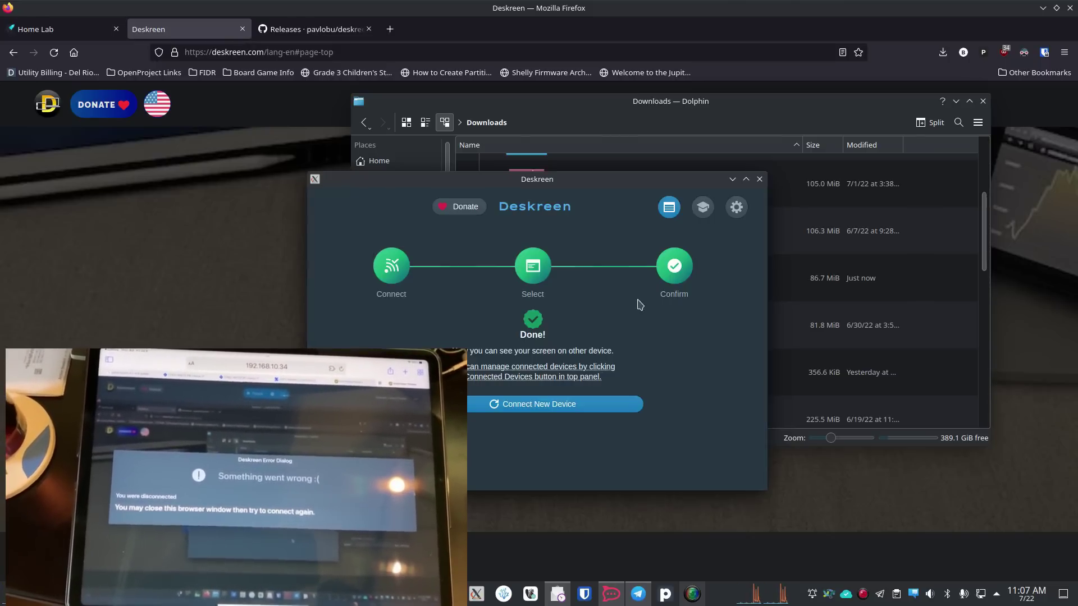
pyautogui.click(530, 408)
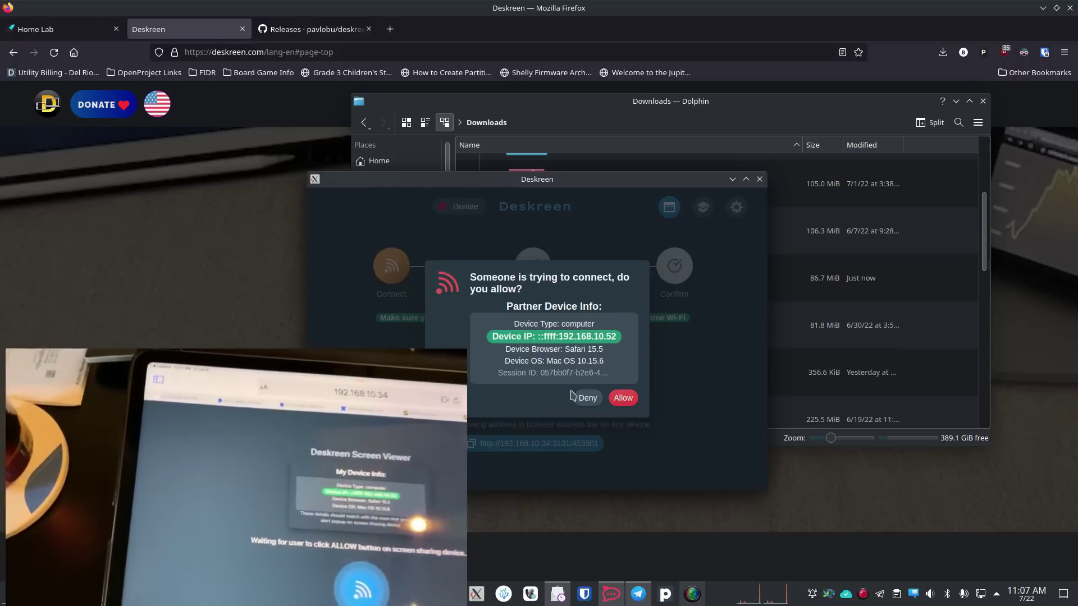
# - Share the Open Source Is Awesome window with the Mac, then reset for a new device
pyautogui.click(623, 398)
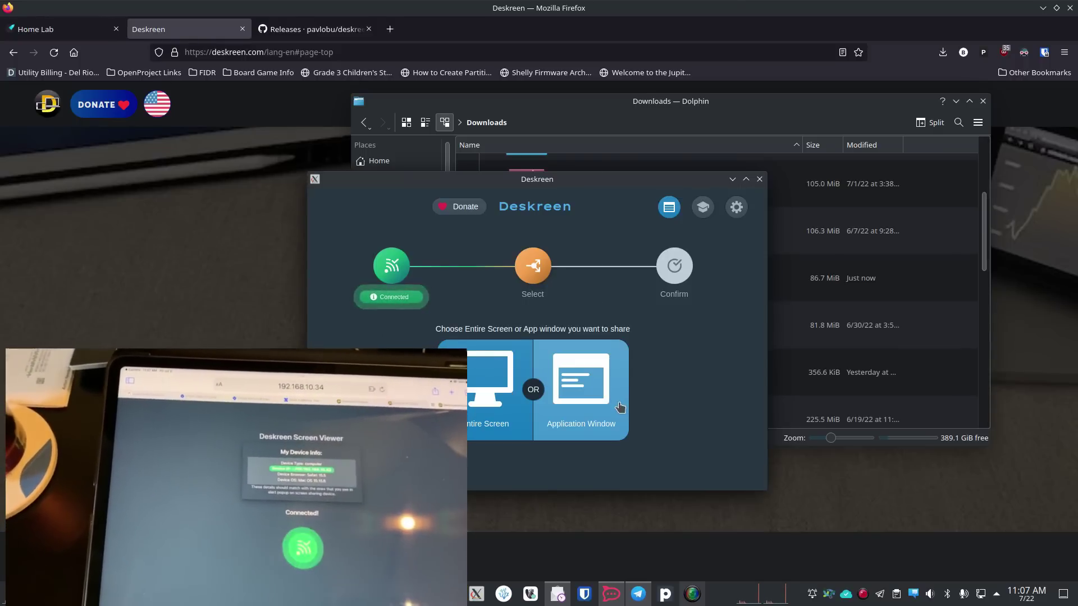
pyautogui.click(576, 382)
pyautogui.click(642, 380)
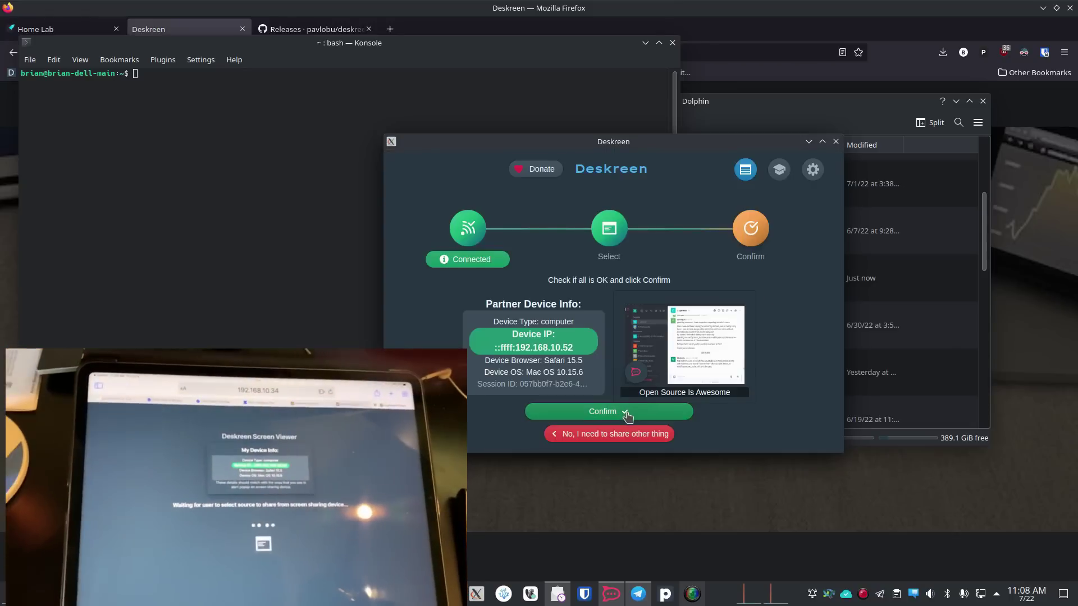
pyautogui.click(628, 412)
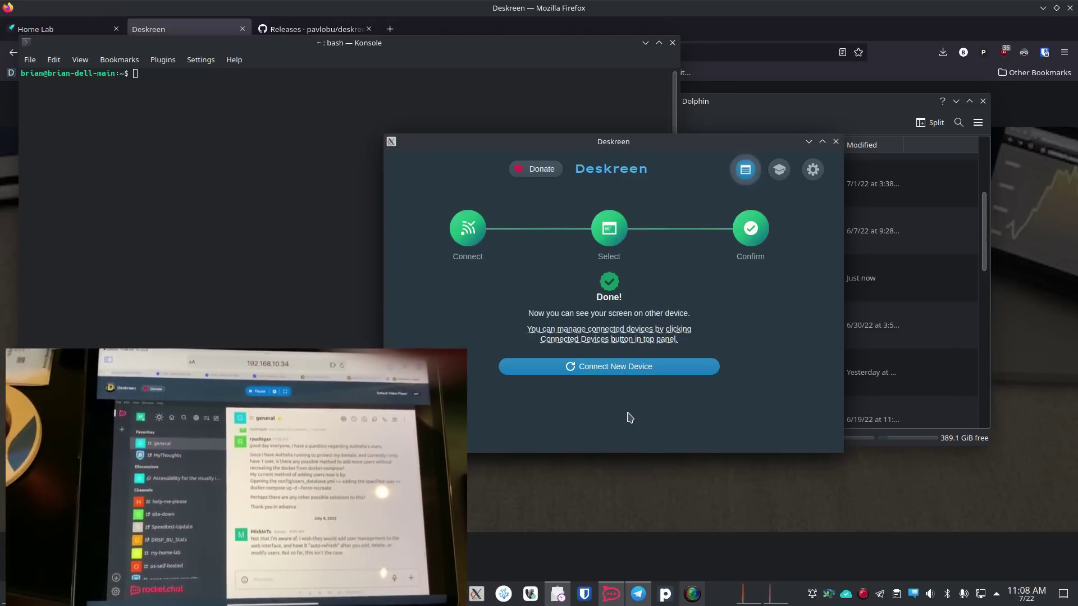
pyautogui.click(627, 368)
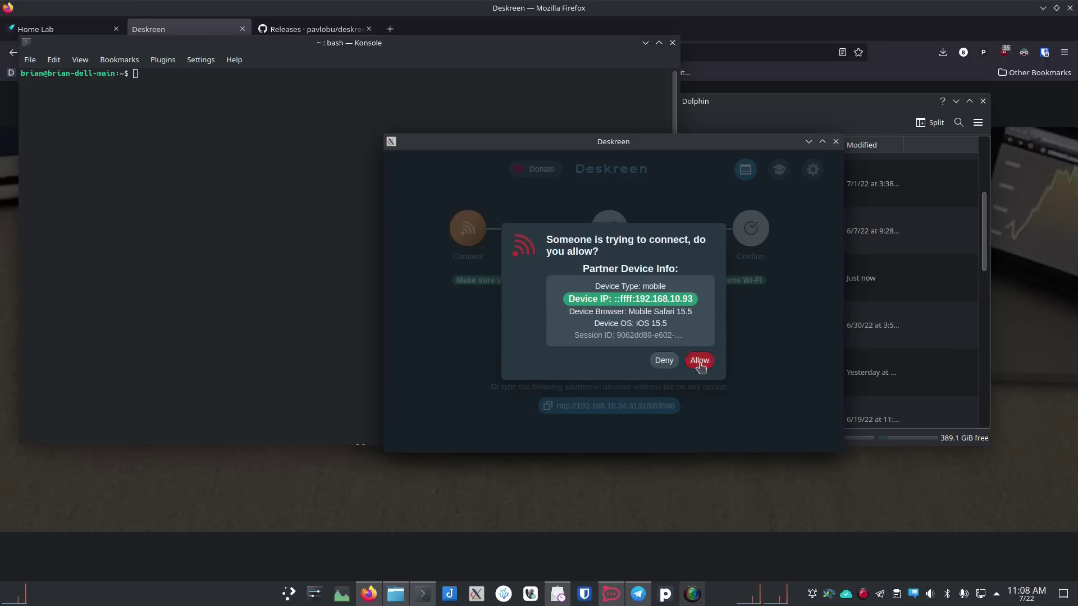
# - Approve the iPad's Mobile Safari connection and share the ~ : bash Konsole window with it
pyautogui.click(697, 362)
pyautogui.click(660, 334)
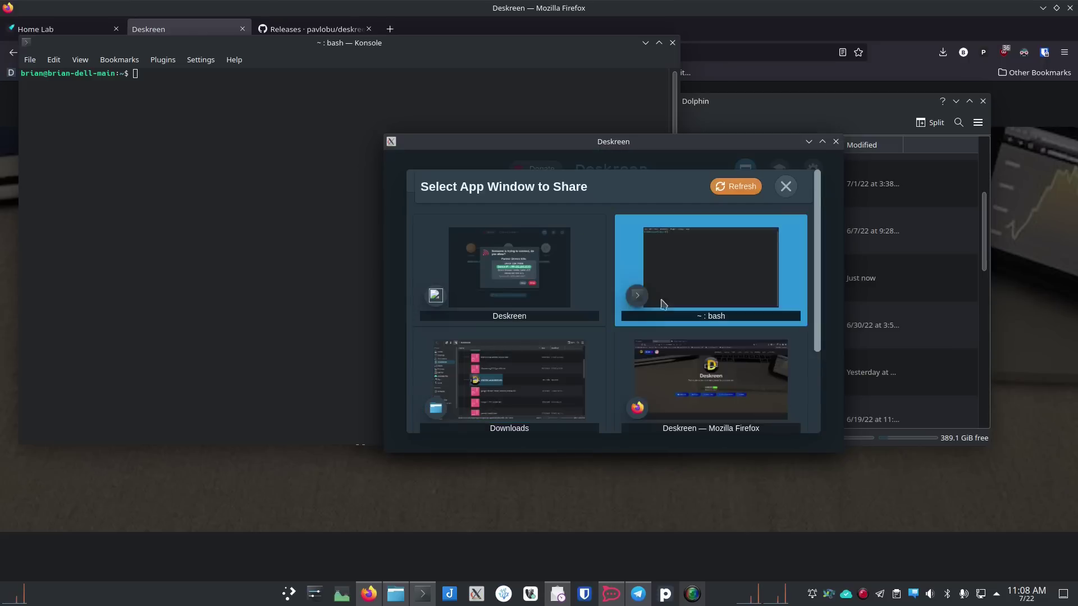
pyautogui.click(688, 281)
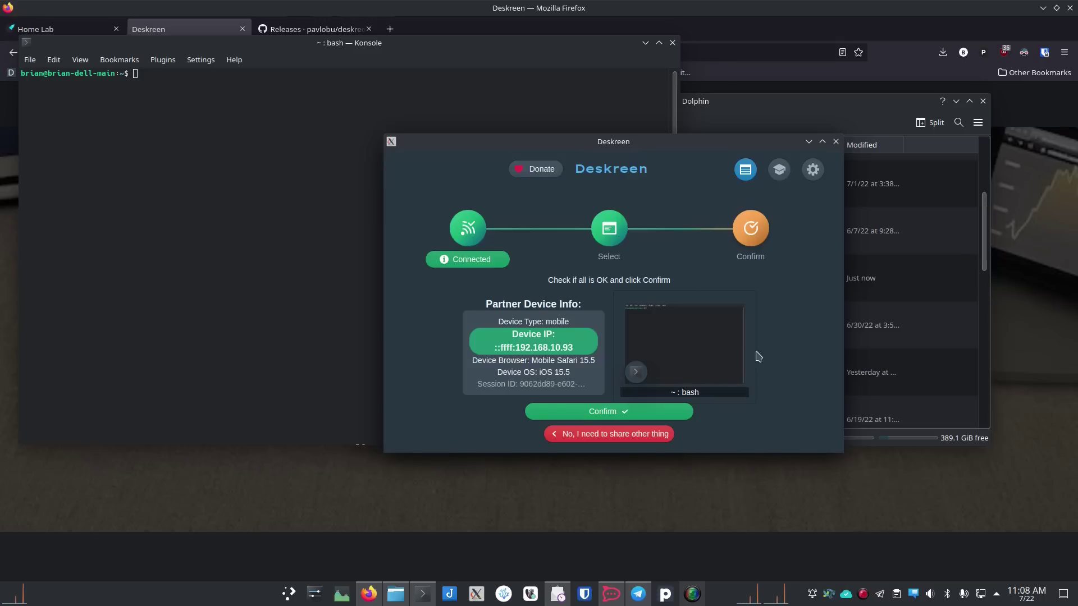
pyautogui.click(649, 415)
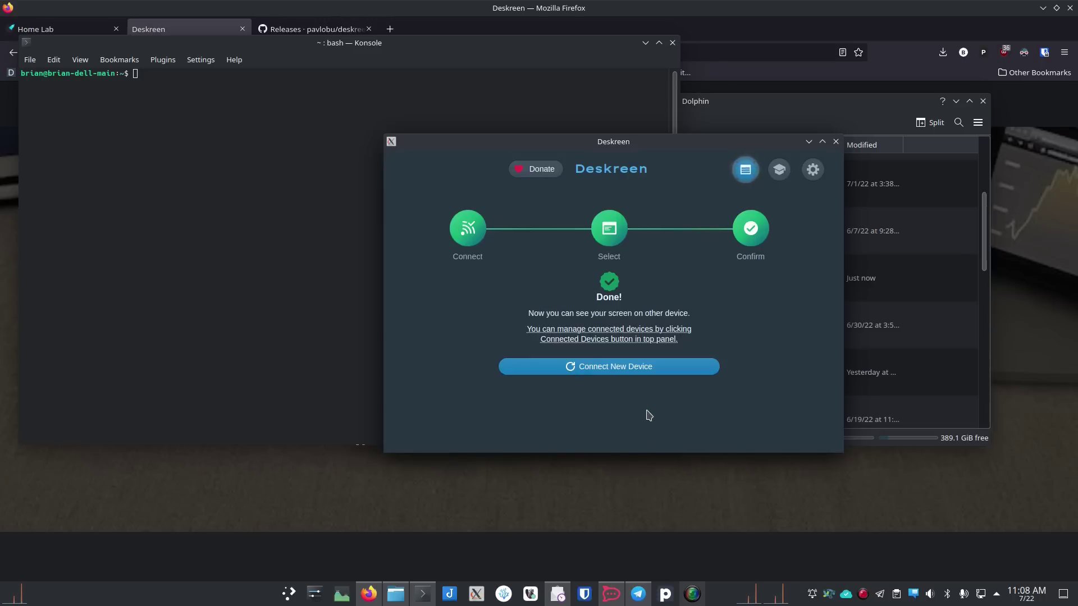